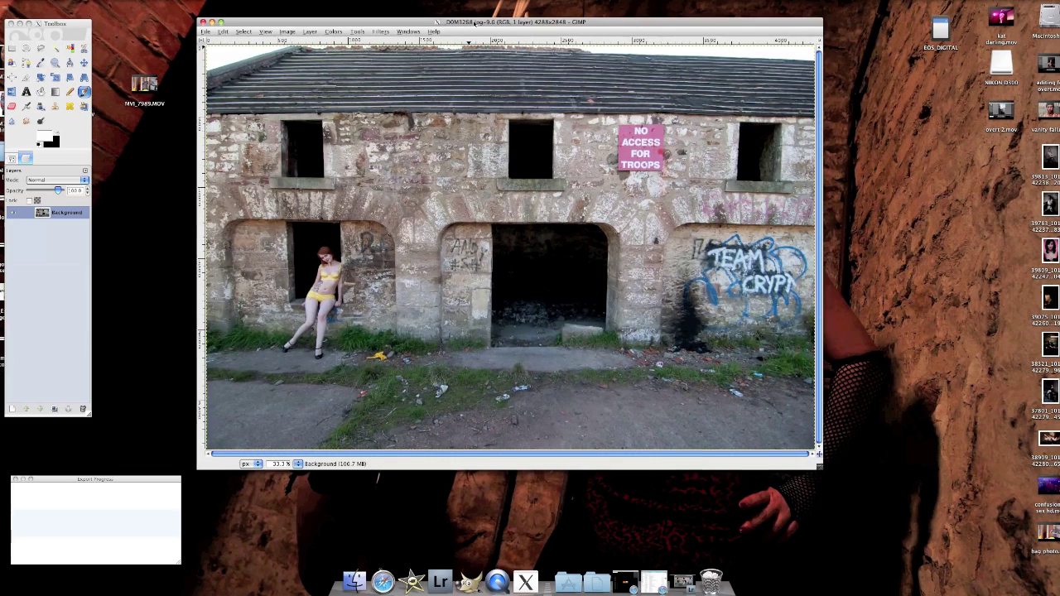
Maximise the image window and fit the whole DSM3268.jpg building photo in view
{"action": "left_click_drag", "start_coordinate": [820, 469], "coordinate": [1040, 561]}
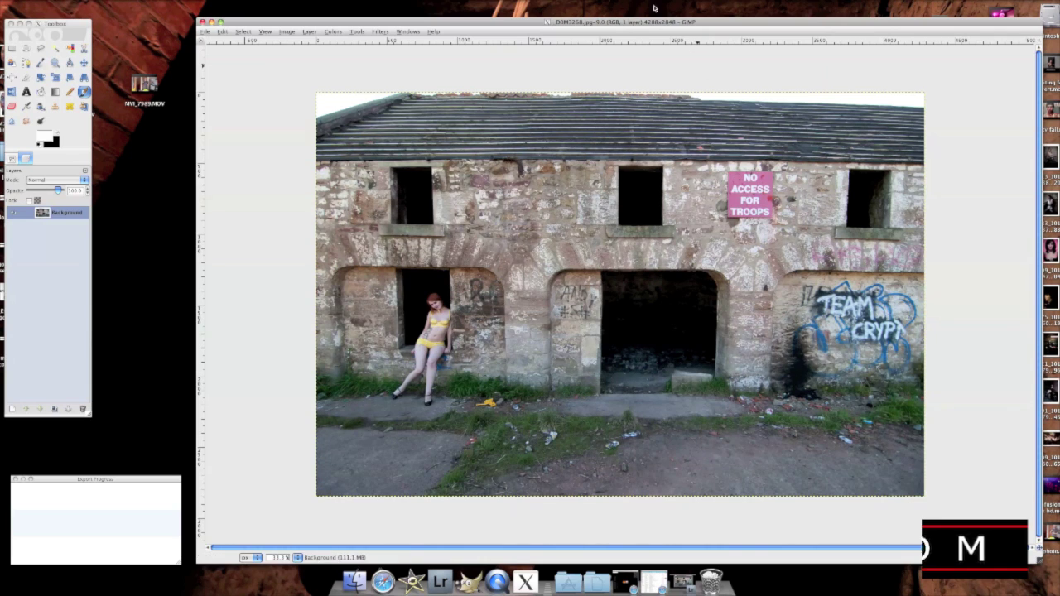
{"action": "left_click_drag", "start_coordinate": [648, 24], "coordinate": [549, 6]}
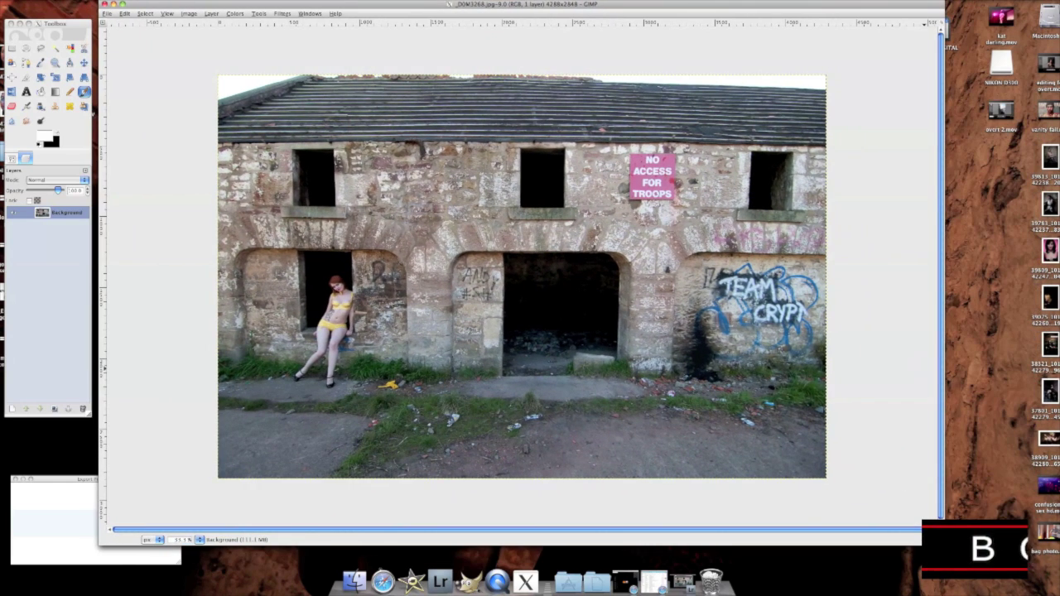
{"action": "left_click", "coordinate": [121, 4]}
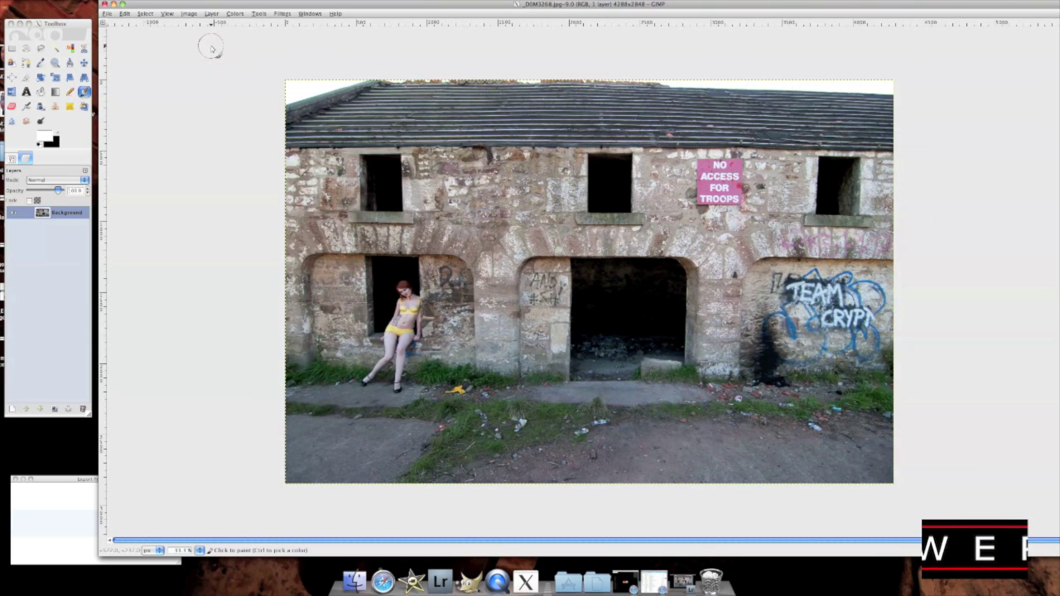
{"action": "left_click", "coordinate": [166, 13]}
{"action": "mouse_move", "coordinate": [171, 41]}
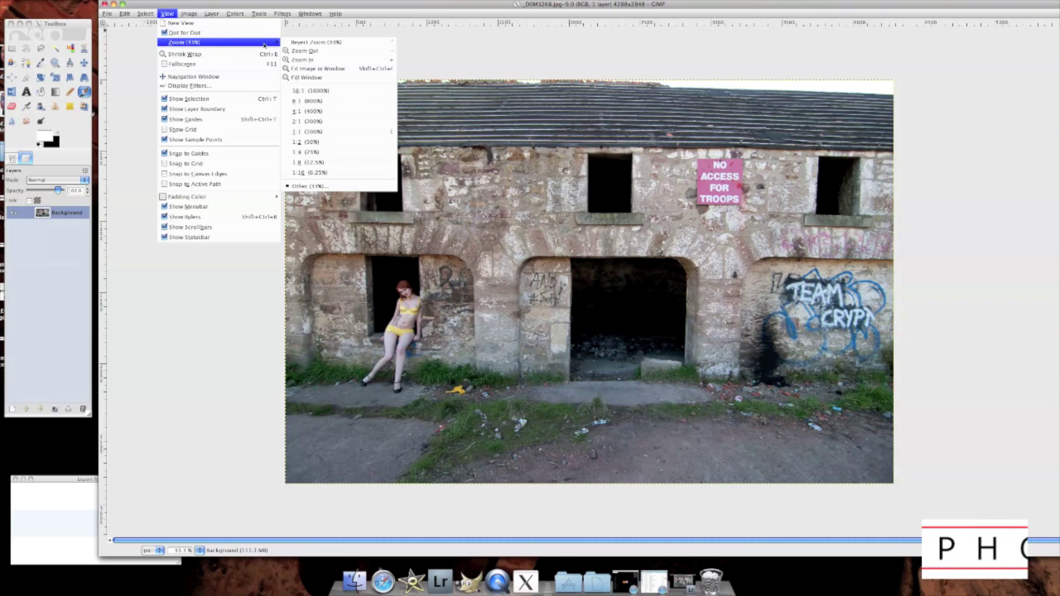
{"action": "left_click", "coordinate": [319, 69]}
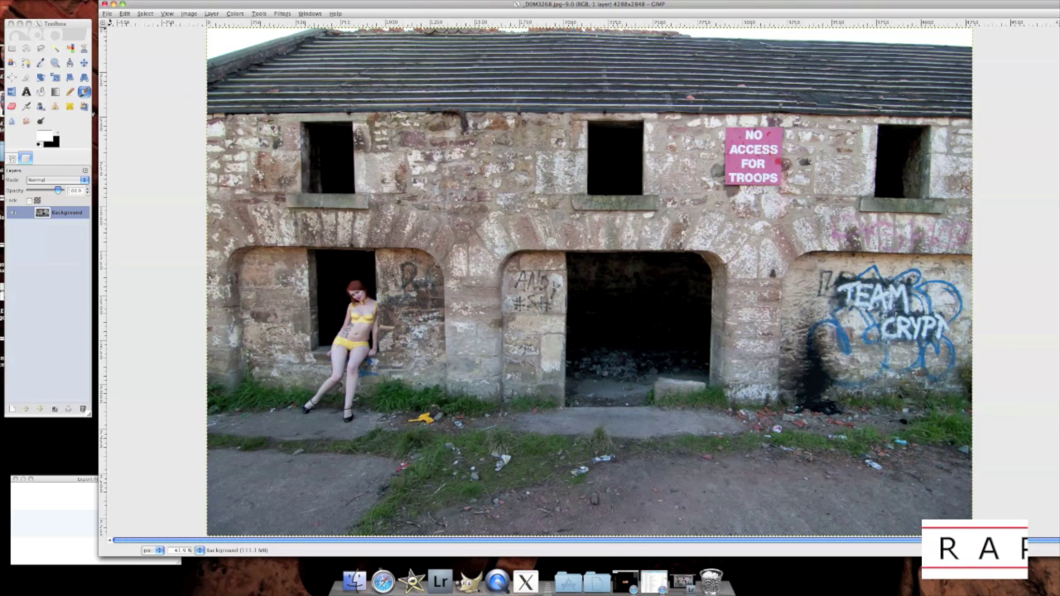
Open _DOM3269.jpg through _DOM3272.jpg as four layers above the Background
{"action": "left_click", "coordinate": [108, 14]}
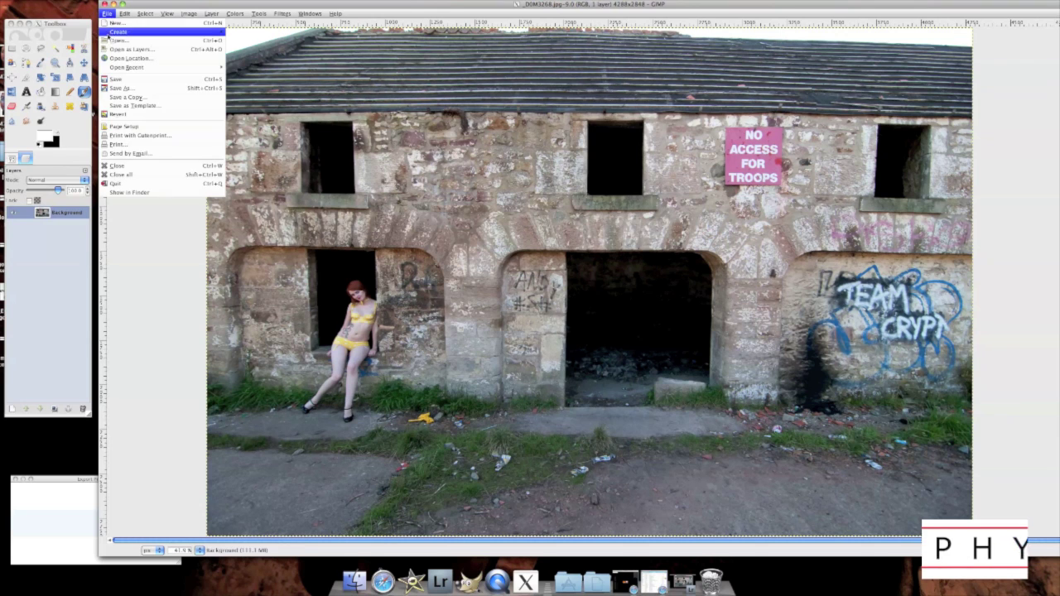
{"action": "left_click", "coordinate": [116, 46]}
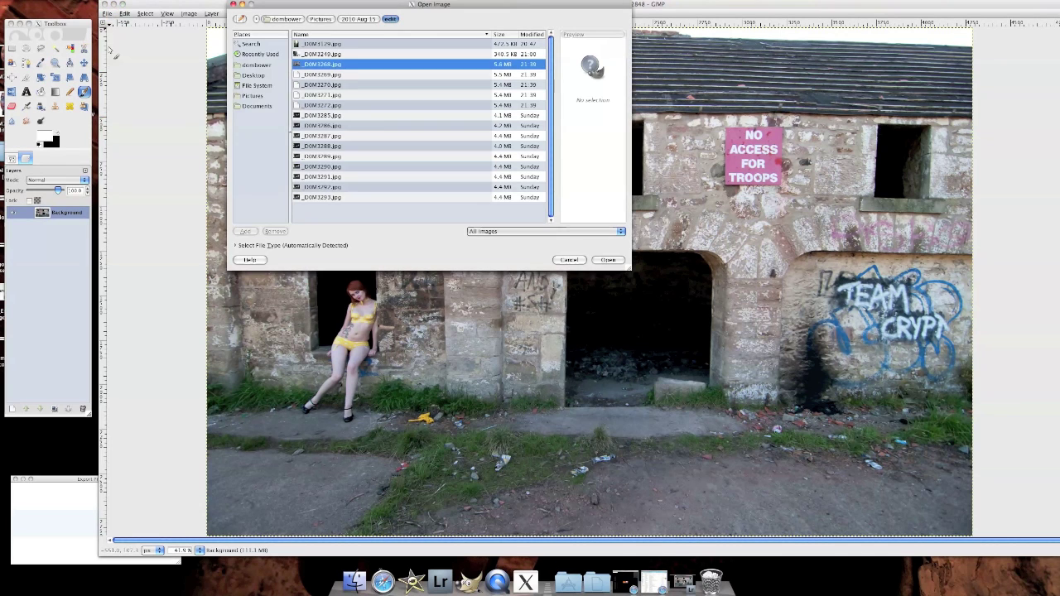
{"action": "left_click", "coordinate": [308, 76]}
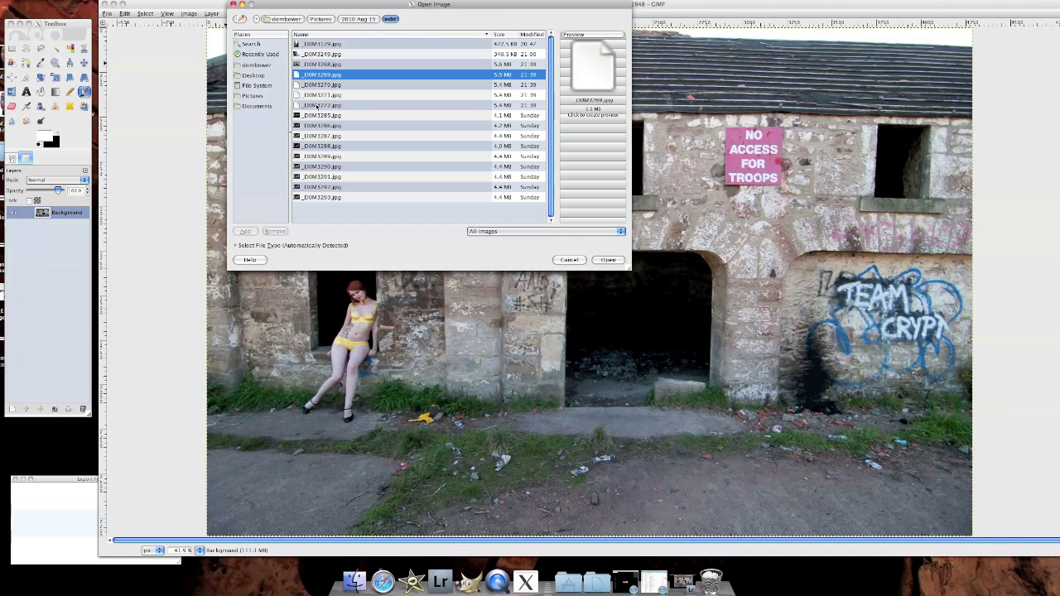
{"action": "left_click", "coordinate": [320, 105], "text": "shift"}
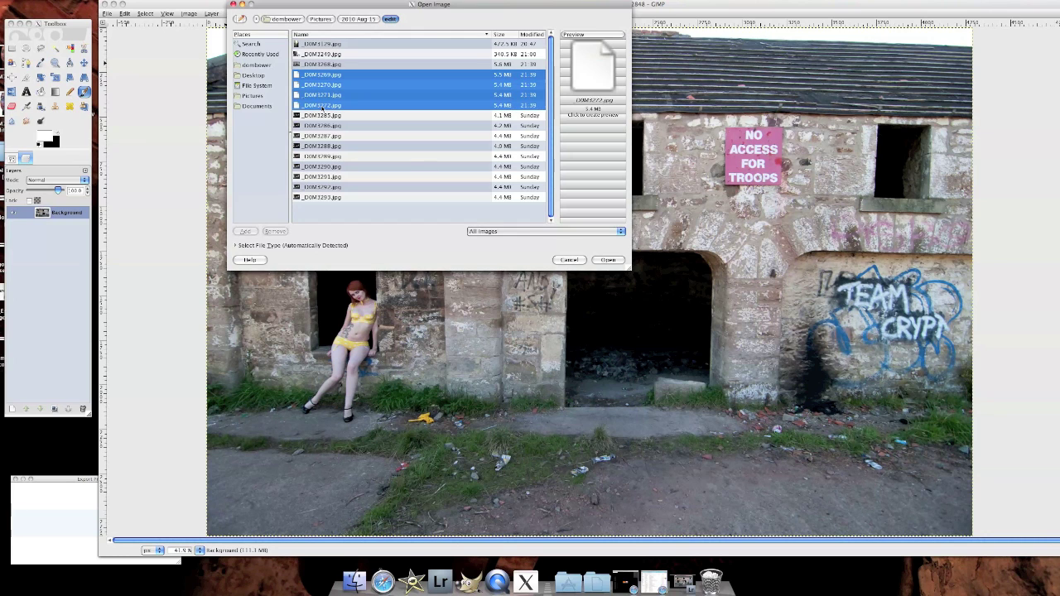
{"action": "left_click", "coordinate": [603, 260]}
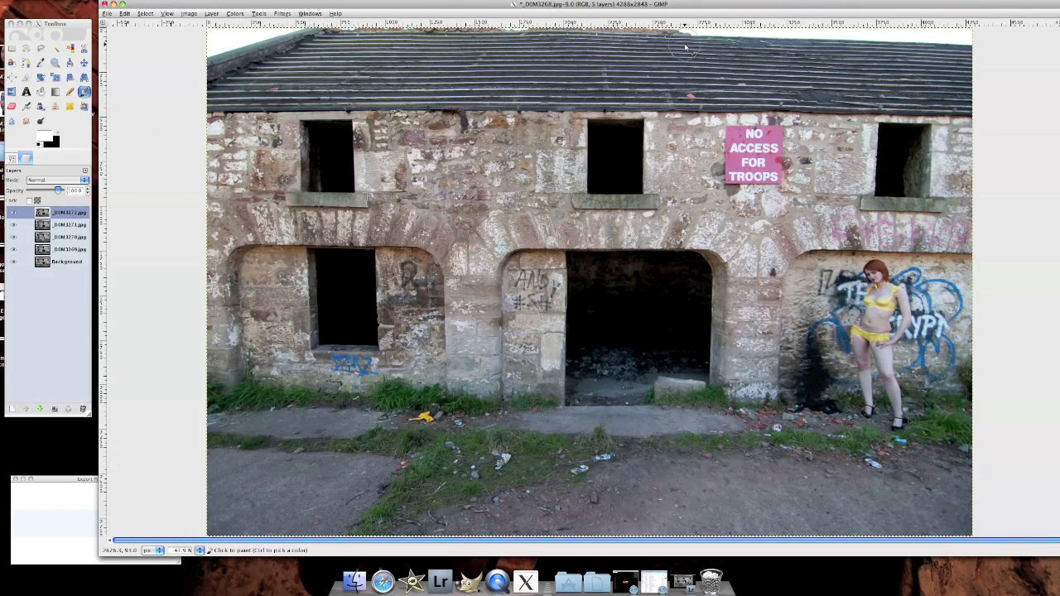
{"action": "left_click", "coordinate": [13, 213]}
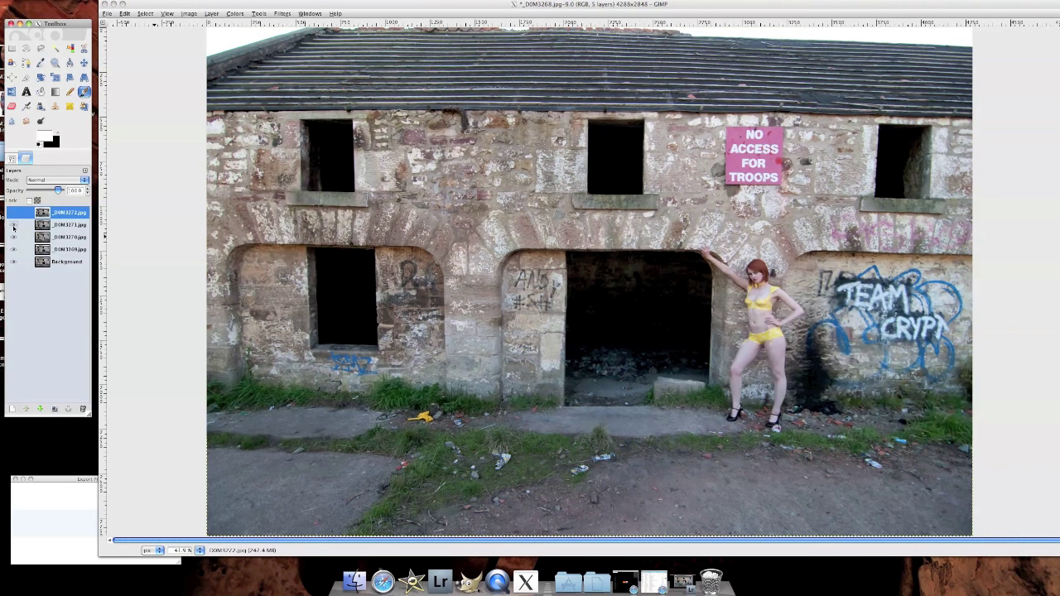
{"action": "left_click", "coordinate": [13, 225]}
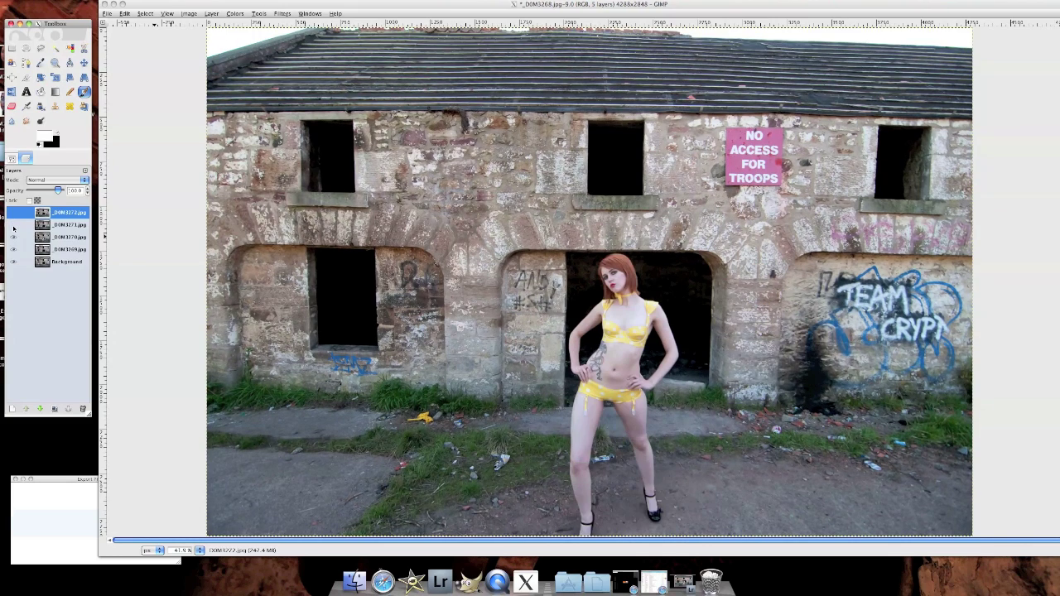
{"action": "left_click", "coordinate": [13, 238]}
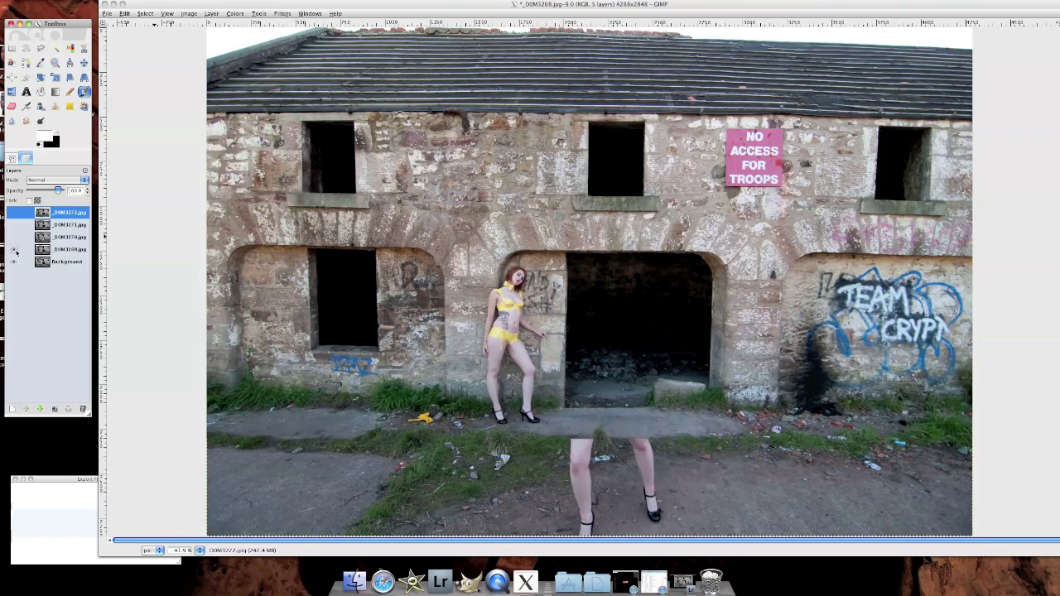
{"action": "left_click", "coordinate": [15, 250]}
{"action": "left_click", "coordinate": [16, 263]}
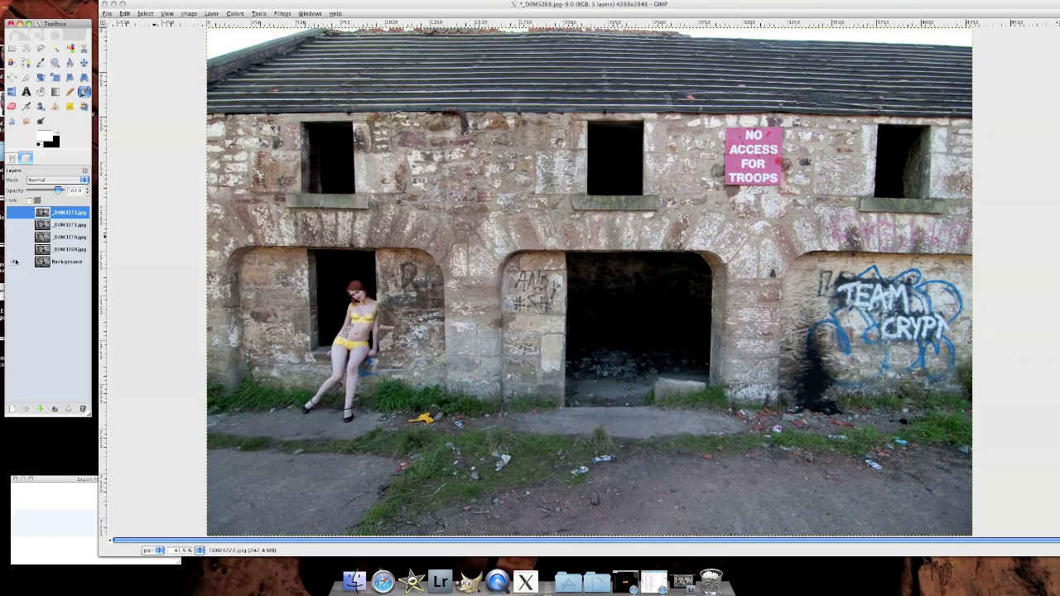
{"action": "left_click", "coordinate": [14, 262]}
{"action": "left_click", "coordinate": [14, 235]}
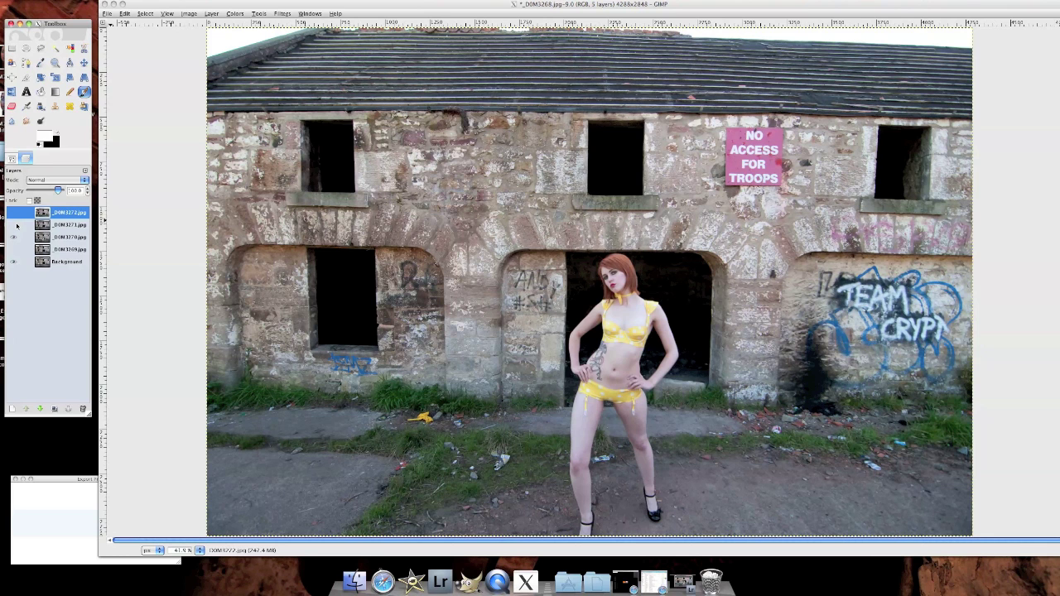
{"action": "left_click", "coordinate": [14, 249]}
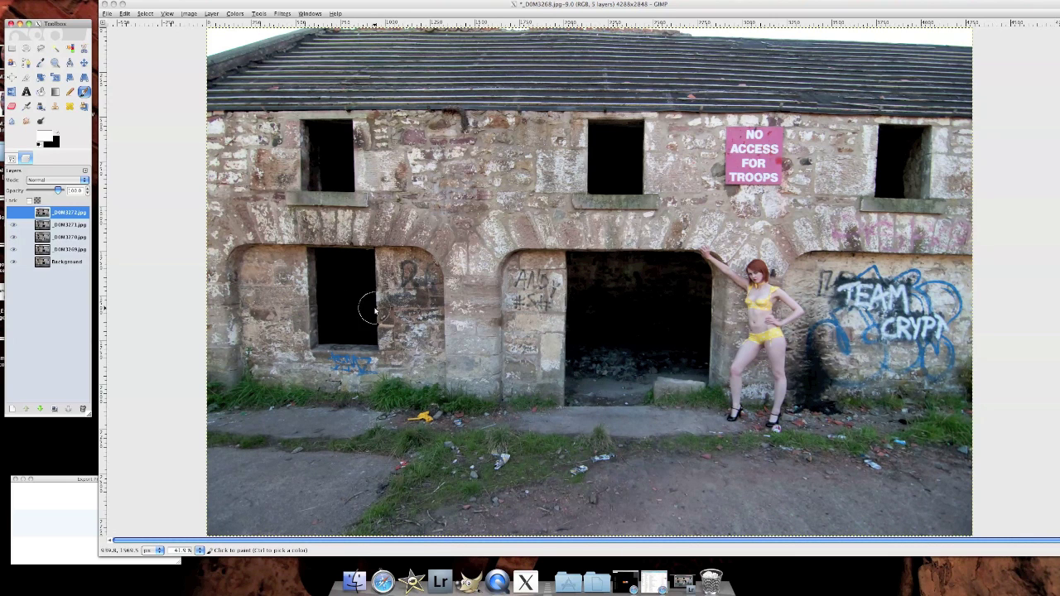
{"action": "left_click", "coordinate": [15, 213]}
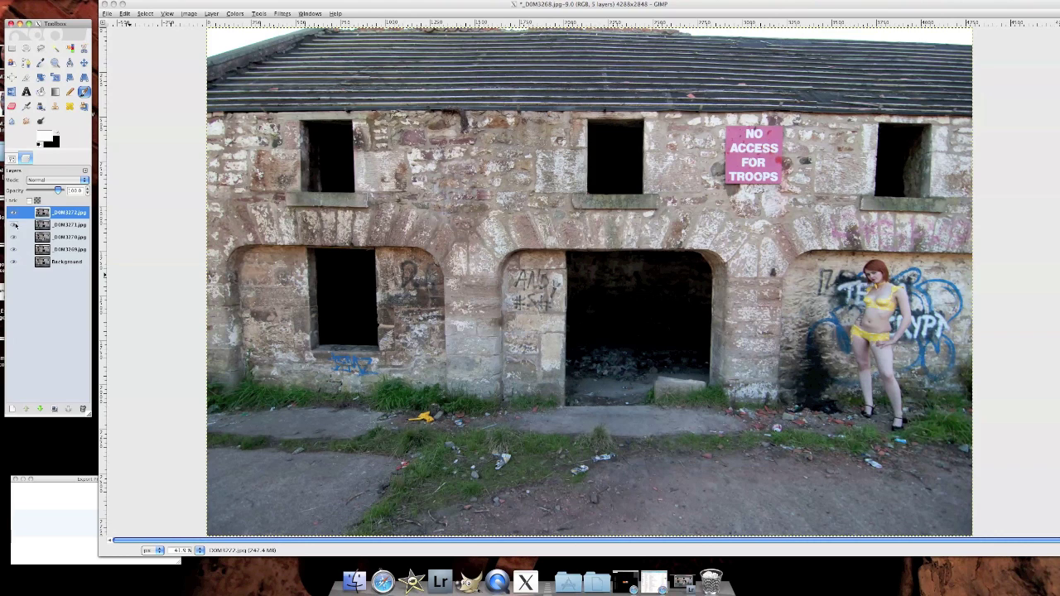
{"action": "left_click", "coordinate": [14, 213]}
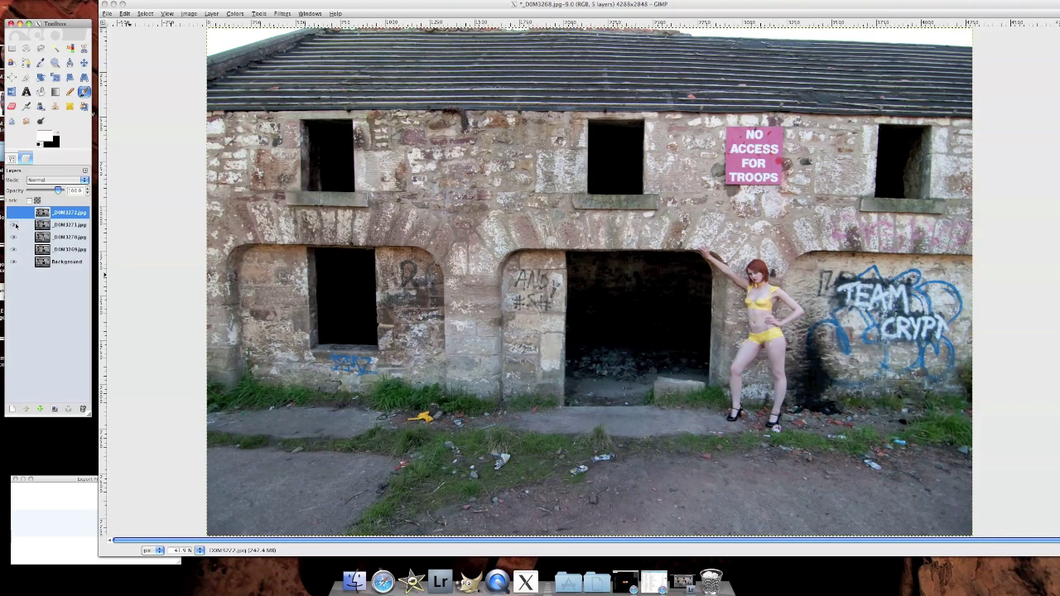
{"action": "left_click", "coordinate": [14, 225]}
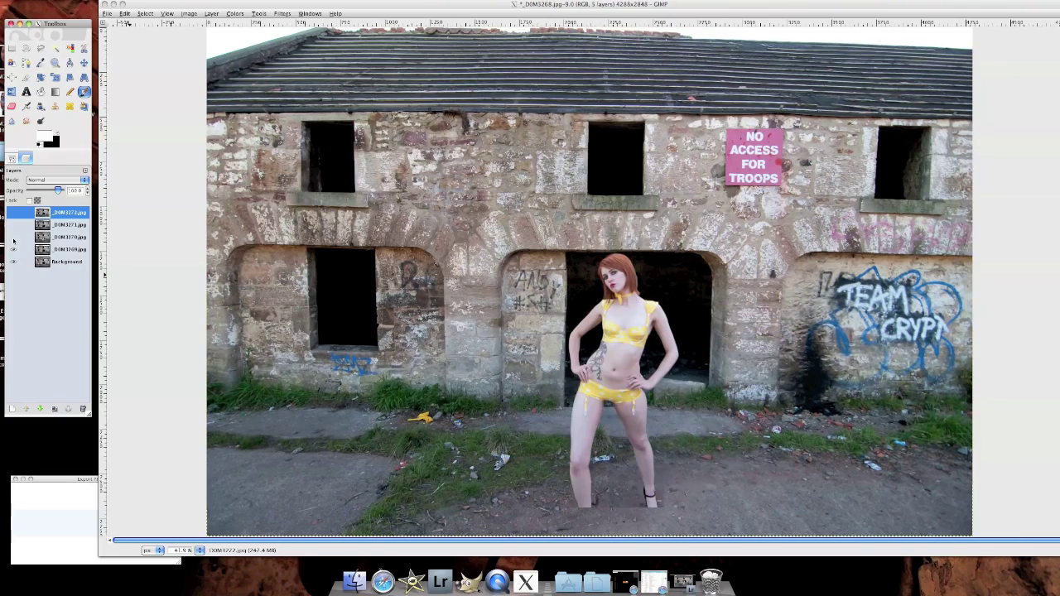
{"action": "left_click", "coordinate": [13, 238]}
{"action": "left_click", "coordinate": [13, 250]}
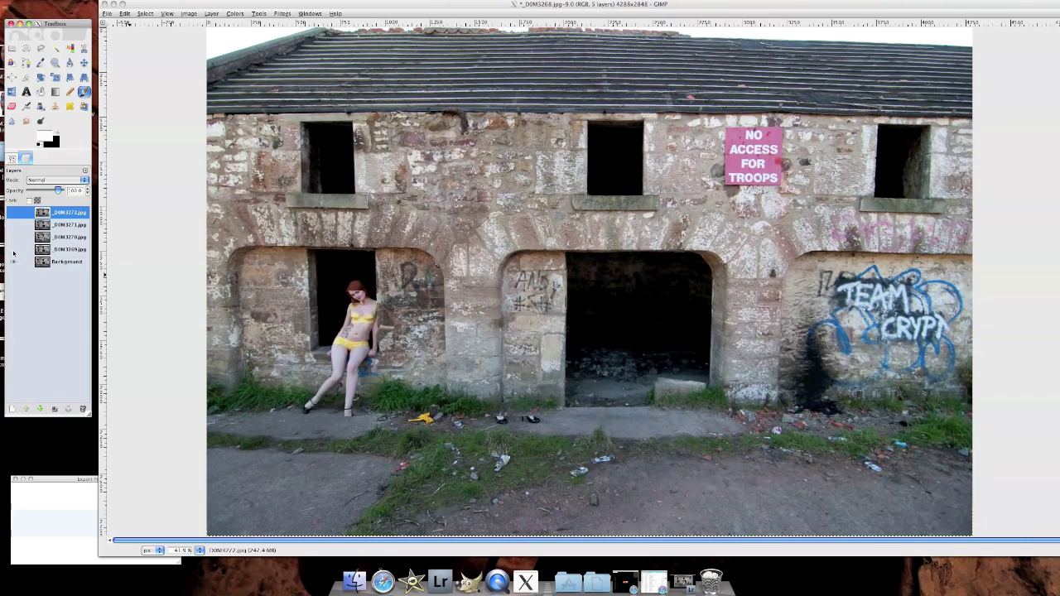
{"action": "left_click", "coordinate": [13, 238]}
{"action": "left_click", "coordinate": [14, 226]}
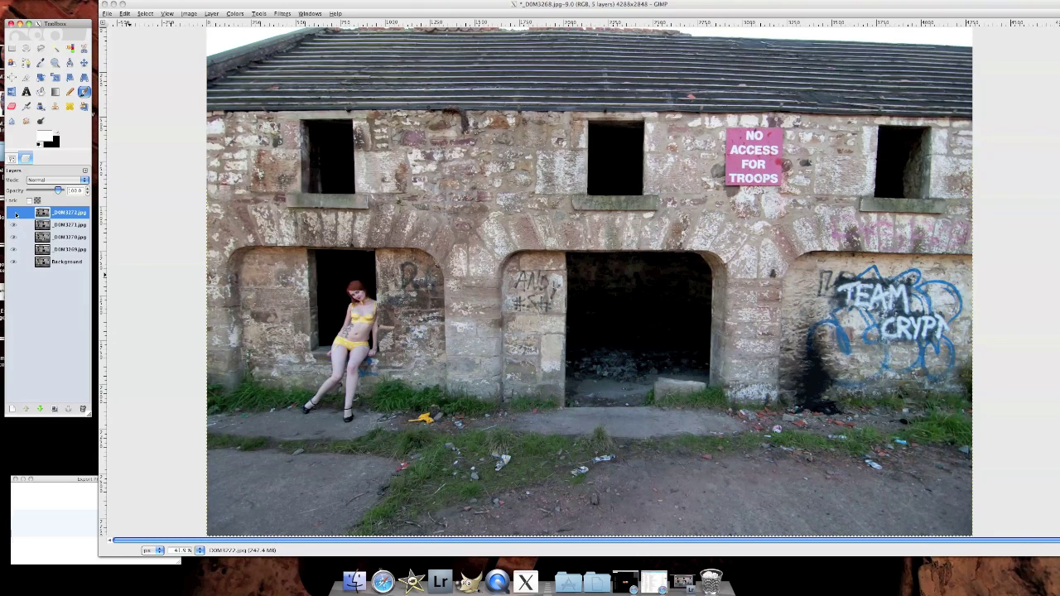
{"action": "left_click", "coordinate": [14, 213]}
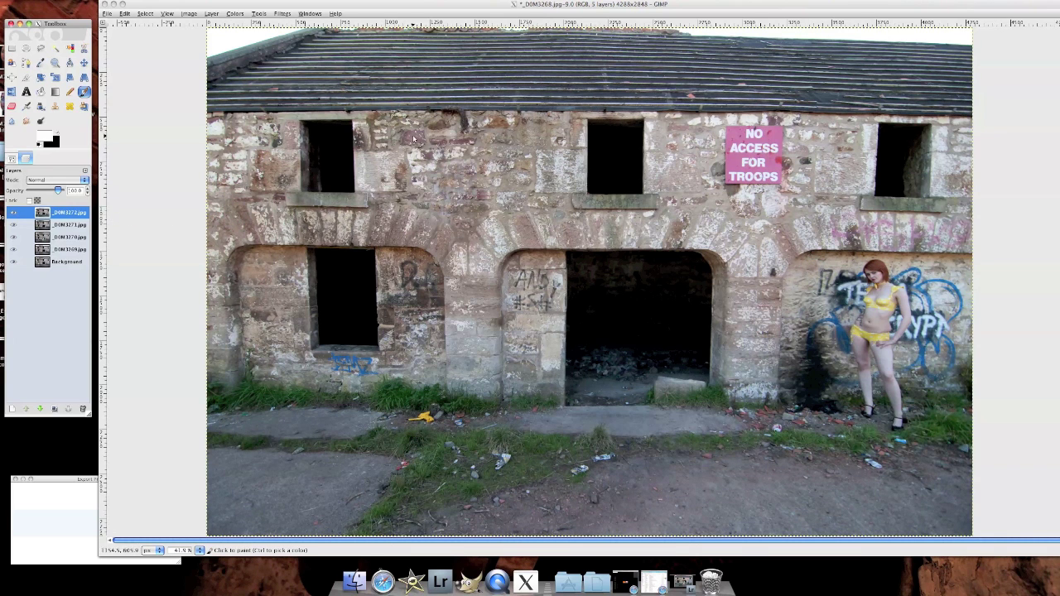
Add a Black (full transparency) layer mask to the top layer _DOM3272.jpg
{"action": "right_click", "coordinate": [48, 213]}
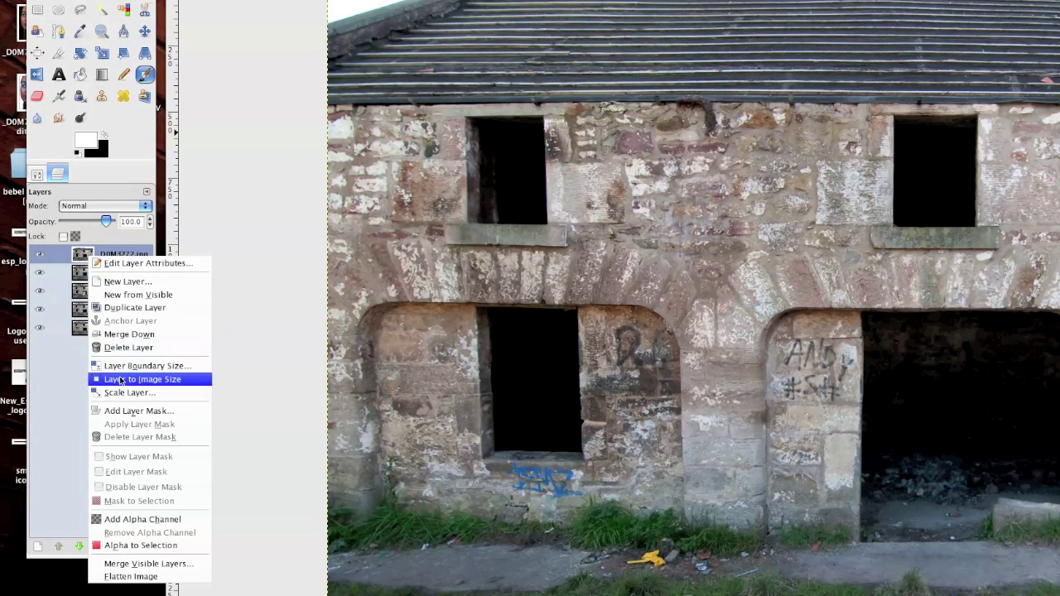
{"action": "left_click", "coordinate": [127, 412]}
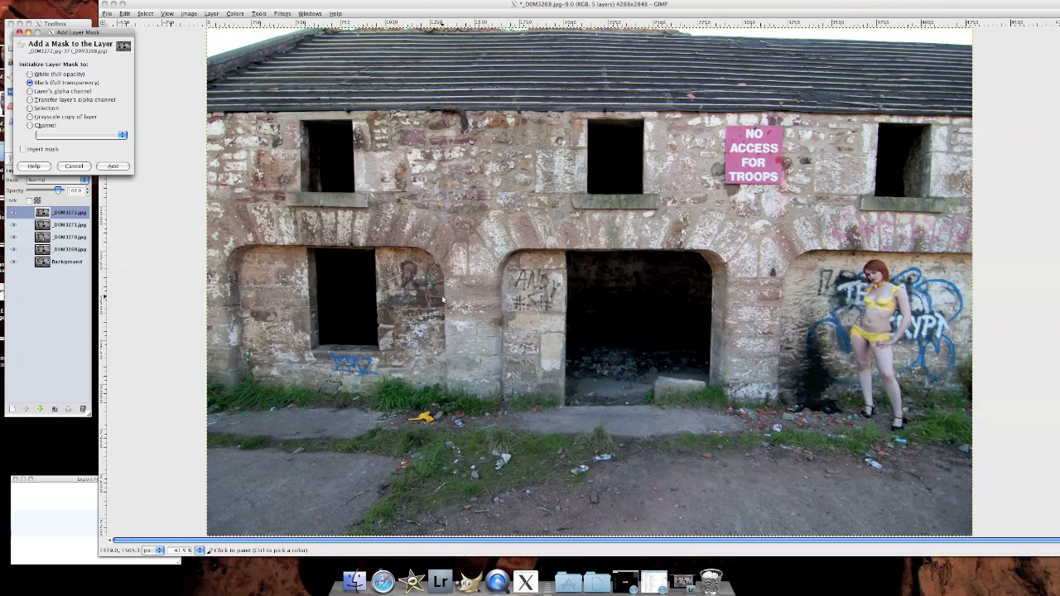
{"action": "left_click", "coordinate": [115, 166]}
{"action": "left_click", "coordinate": [113, 166]}
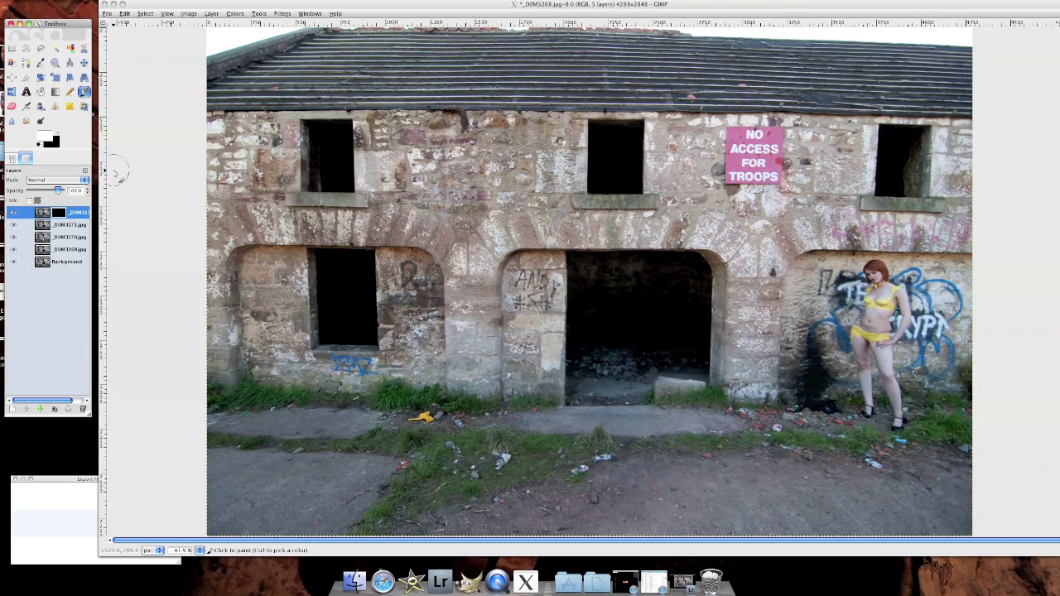
Target the top layer's mask and keep the Circle Fuzzy paintbrush
{"action": "left_click", "coordinate": [60, 215]}
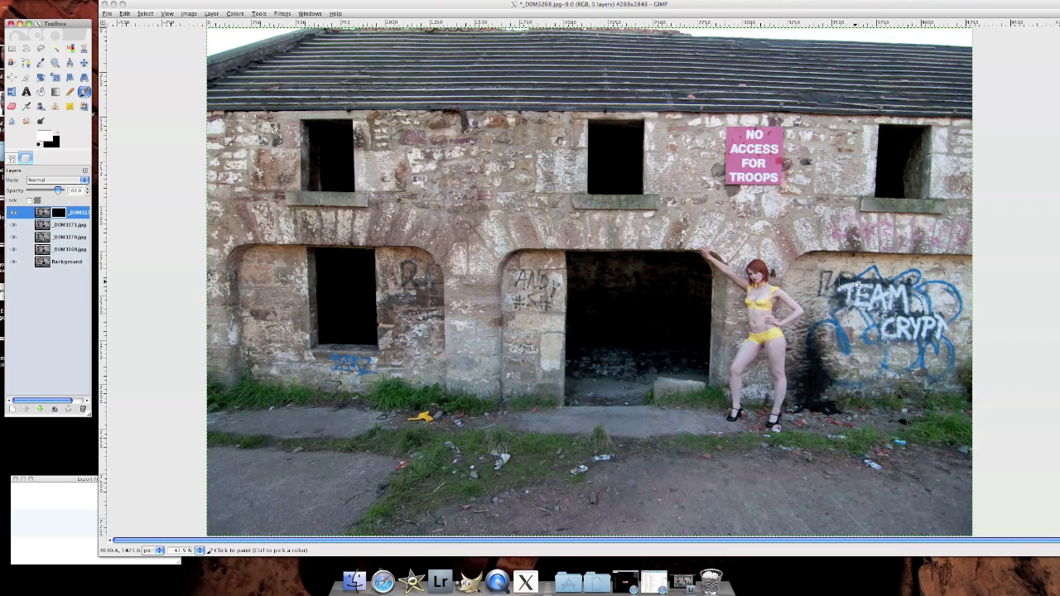
{"action": "left_click", "coordinate": [12, 159]}
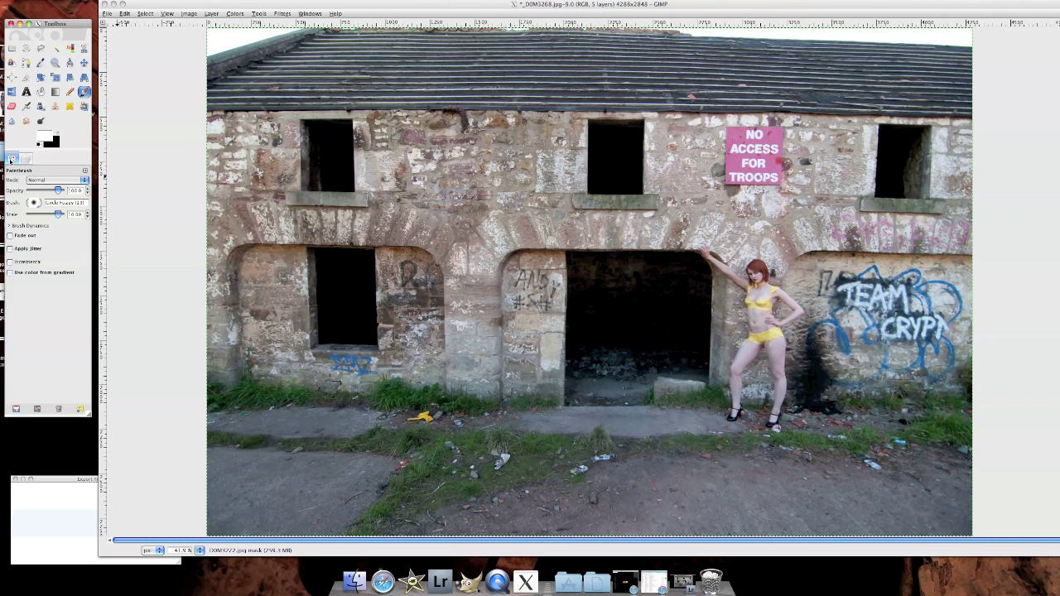
{"action": "left_click", "coordinate": [34, 203]}
{"action": "left_click", "coordinate": [89, 253]}
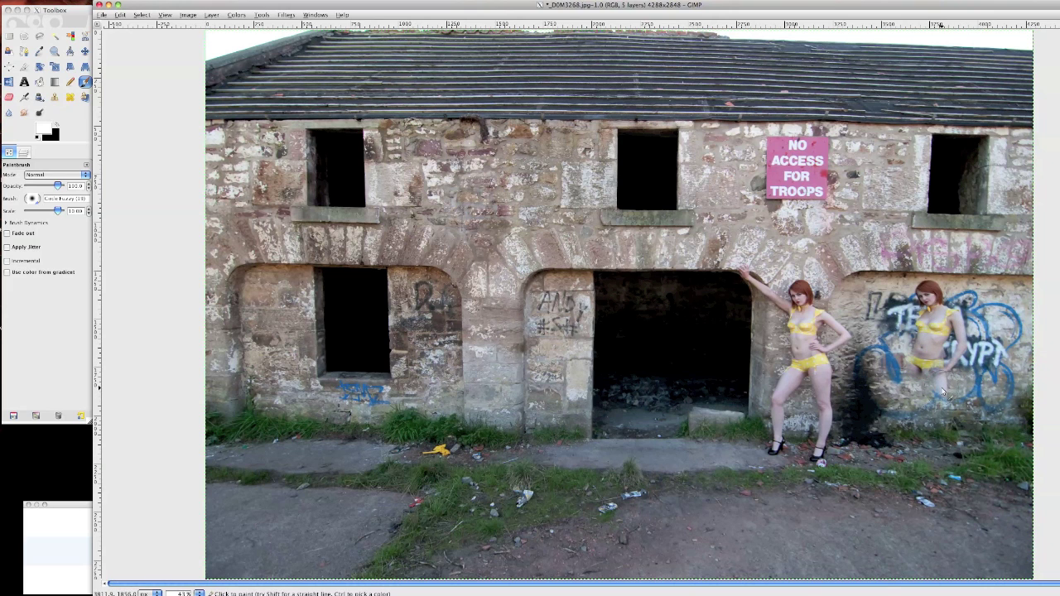
Paint white on the mask over the model in front of the blue graffiti
{"action": "left_click", "coordinate": [28, 153]}
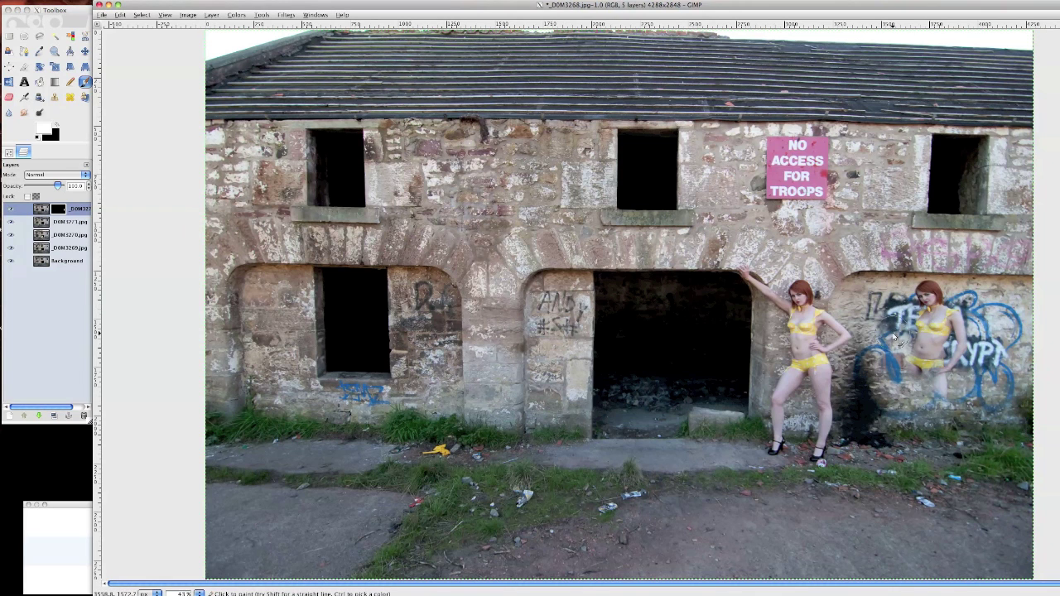
{"action": "mouse_move", "coordinate": [917, 324]}
{"action": "left_mouse_down"}
{"action": "mouse_move", "coordinate": [892, 347]}
{"action": "mouse_move", "coordinate": [921, 306]}
{"action": "mouse_move", "coordinate": [934, 386]}
{"action": "mouse_move", "coordinate": [927, 416]}
{"action": "mouse_move", "coordinate": [924, 368]}
{"action": "mouse_move", "coordinate": [901, 410]}
{"action": "mouse_move", "coordinate": [925, 362]}
{"action": "mouse_move", "coordinate": [933, 452]}
{"action": "mouse_move", "coordinate": [911, 395]}
{"action": "mouse_move", "coordinate": [920, 422]}
{"action": "mouse_move", "coordinate": [899, 454]}
{"action": "mouse_move", "coordinate": [926, 454]}
{"action": "mouse_move", "coordinate": [946, 390]}
{"action": "mouse_move", "coordinate": [968, 463]}
{"action": "mouse_move", "coordinate": [947, 419]}
{"action": "mouse_move", "coordinate": [954, 467]}
{"action": "left_mouse_up"}
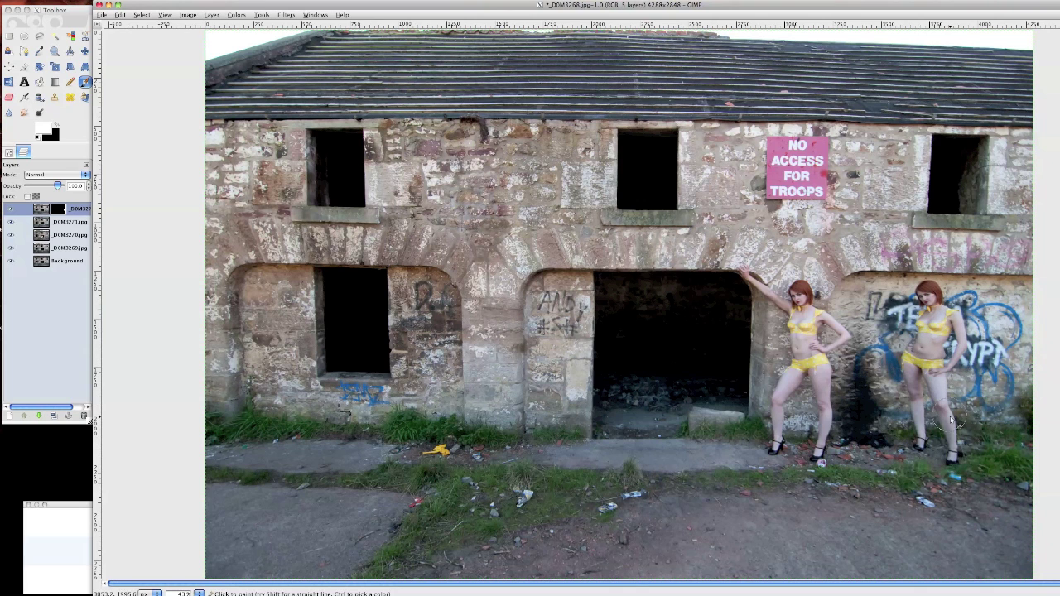
{"action": "left_click", "coordinate": [36, 222]}
Add a black mask to _D0M3271.jpg and paint in the arm-raised model before the doorway
{"action": "right_click", "coordinate": [36, 222]}
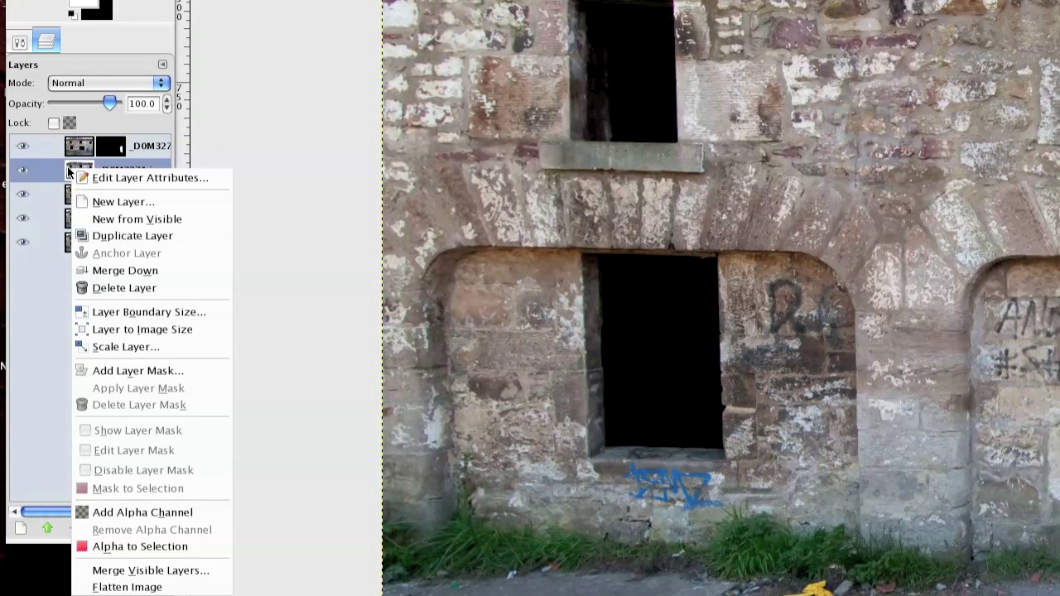
{"action": "left_click", "coordinate": [149, 373]}
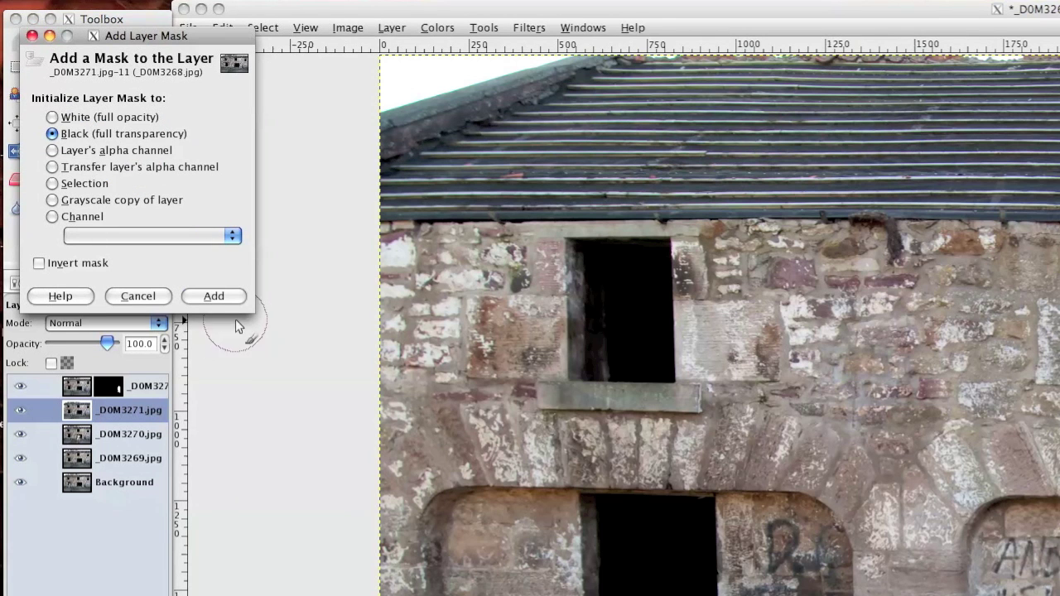
{"action": "left_click", "coordinate": [214, 295]}
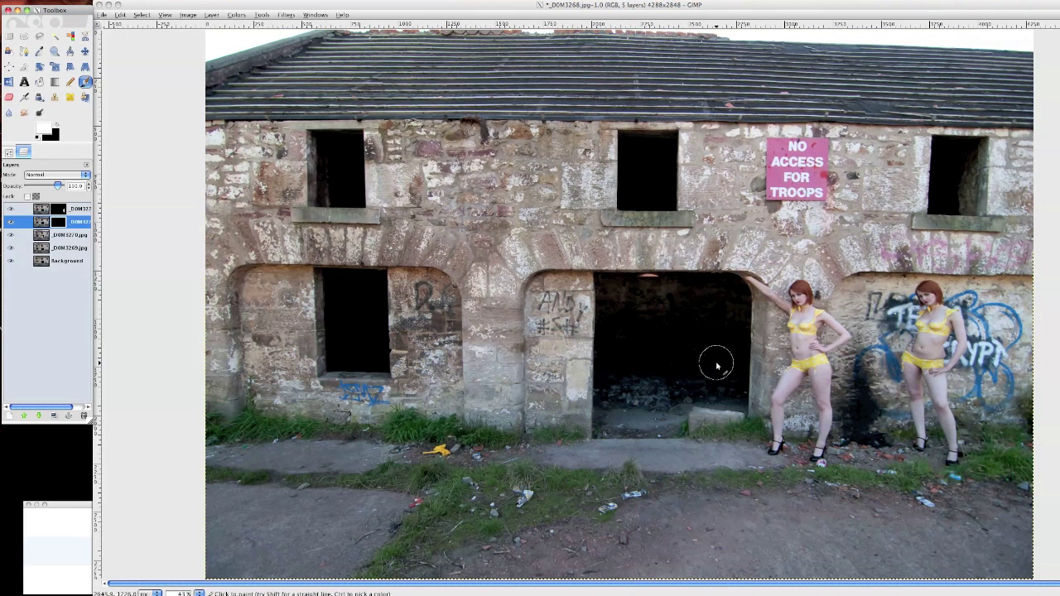
{"action": "mouse_move", "coordinate": [717, 365]}
{"action": "left_mouse_down"}
{"action": "mouse_move", "coordinate": [704, 418]}
{"action": "mouse_move", "coordinate": [646, 497]}
{"action": "mouse_move", "coordinate": [654, 567]}
{"action": "mouse_move", "coordinate": [613, 578]}
{"action": "left_mouse_up"}
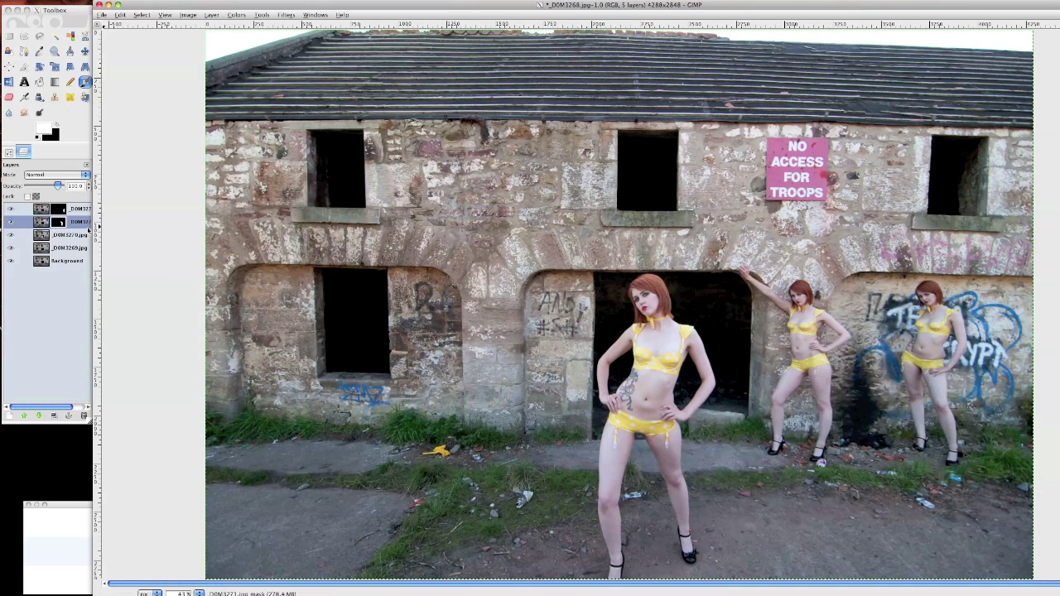
Give _DOM3270 a black mask and paint in the model leaning by the doorway pillar
{"action": "right_click", "coordinate": [77, 238]}
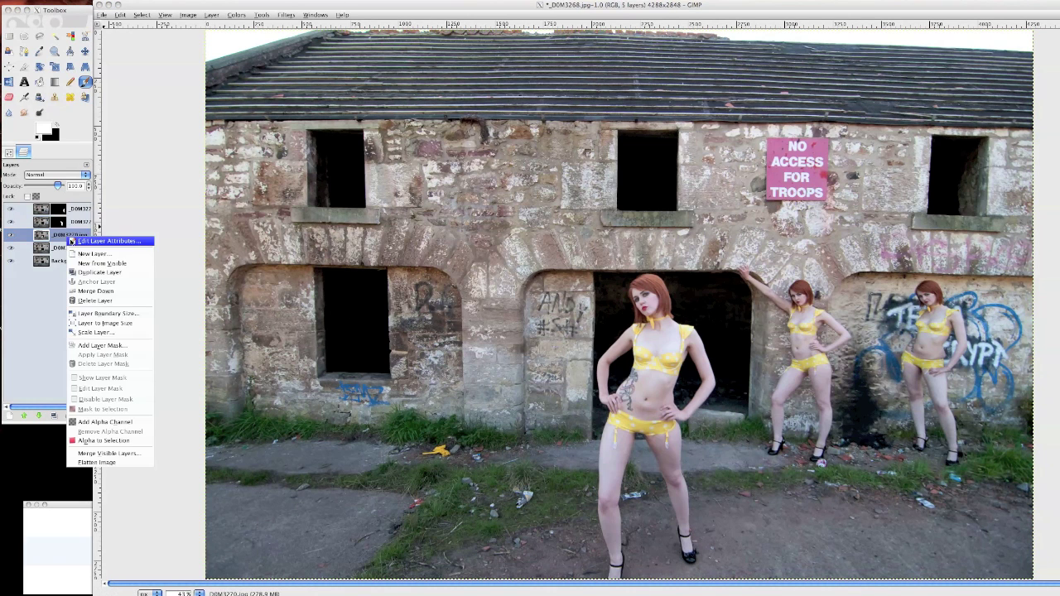
{"action": "left_click", "coordinate": [100, 346]}
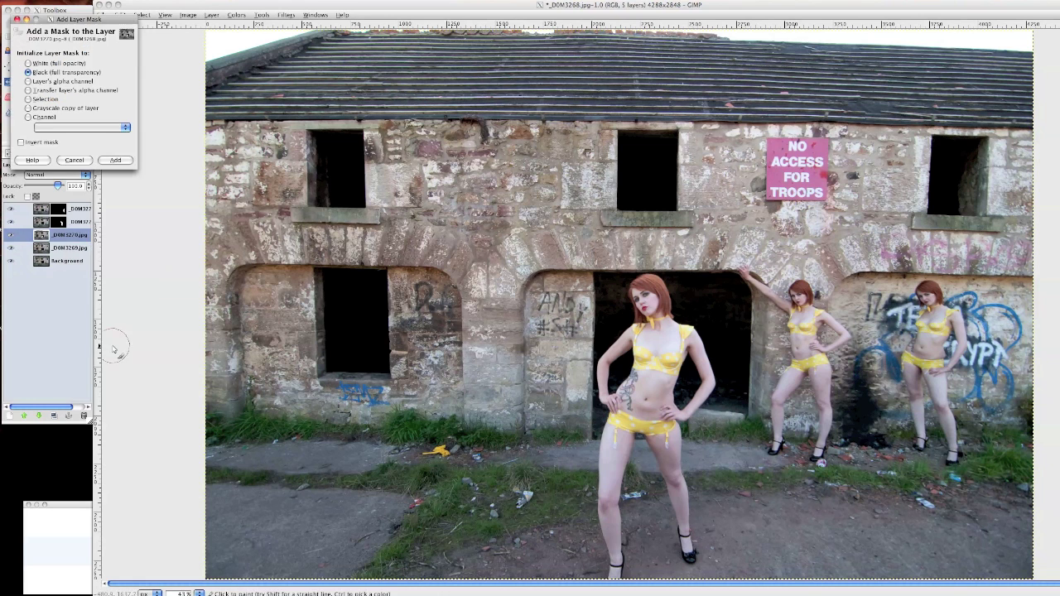
{"action": "left_click", "coordinate": [115, 159]}
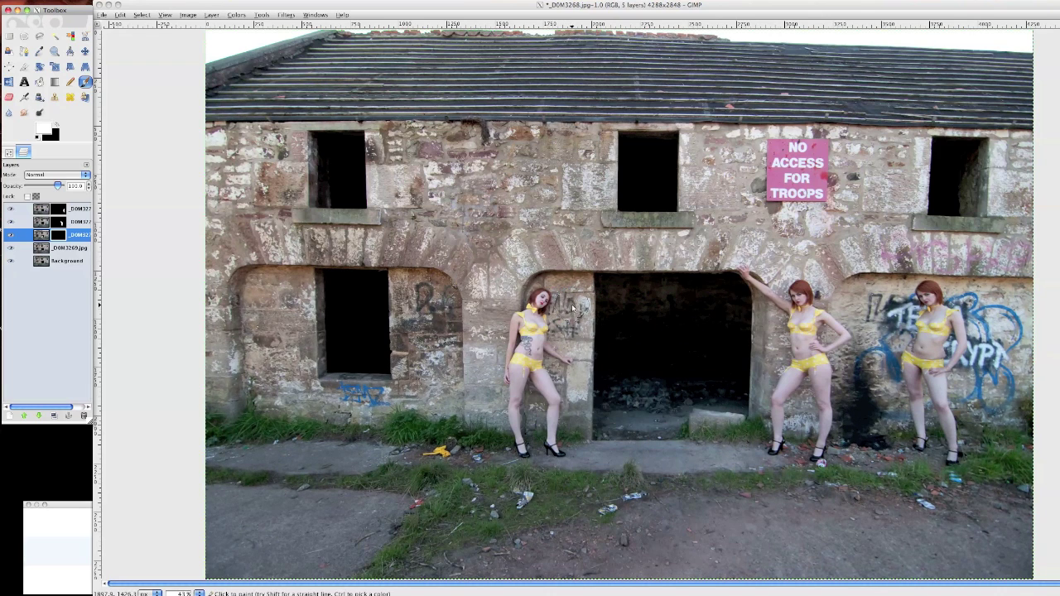
{"action": "mouse_move", "coordinate": [648, 274]}
{"action": "left_mouse_down"}
{"action": "mouse_move", "coordinate": [641, 321]}
{"action": "mouse_move", "coordinate": [650, 279]}
{"action": "mouse_move", "coordinate": [639, 298]}
{"action": "mouse_move", "coordinate": [648, 434]}
{"action": "mouse_move", "coordinate": [646, 344]}
{"action": "mouse_move", "coordinate": [624, 439]}
{"action": "mouse_move", "coordinate": [624, 327]}
{"action": "mouse_move", "coordinate": [607, 372]}
{"action": "mouse_move", "coordinate": [582, 391]}
{"action": "mouse_move", "coordinate": [614, 346]}
{"action": "mouse_move", "coordinate": [602, 416]}
{"action": "mouse_move", "coordinate": [630, 501]}
{"action": "mouse_move", "coordinate": [617, 512]}
{"action": "mouse_move", "coordinate": [638, 404]}
{"action": "mouse_move", "coordinate": [652, 502]}
{"action": "mouse_move", "coordinate": [659, 403]}
{"action": "mouse_move", "coordinate": [670, 581]}
{"action": "mouse_move", "coordinate": [616, 520]}
{"action": "left_mouse_up"}
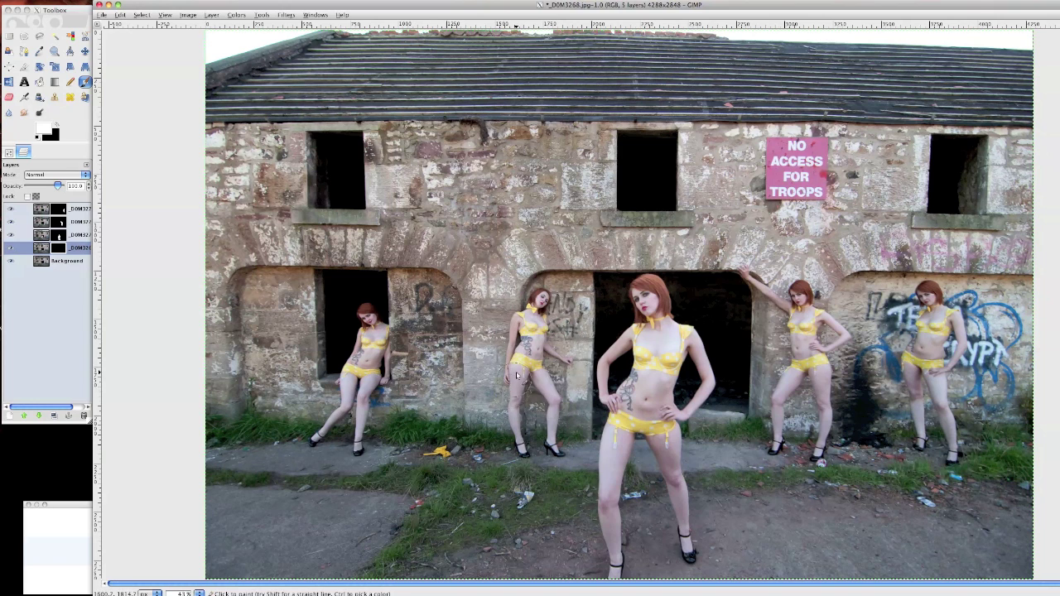
{"action": "mouse_move", "coordinate": [535, 323]}
{"action": "left_mouse_down"}
{"action": "mouse_move", "coordinate": [531, 390]}
{"action": "mouse_move", "coordinate": [520, 403]}
{"action": "mouse_move", "coordinate": [525, 377]}
{"action": "left_mouse_up"}
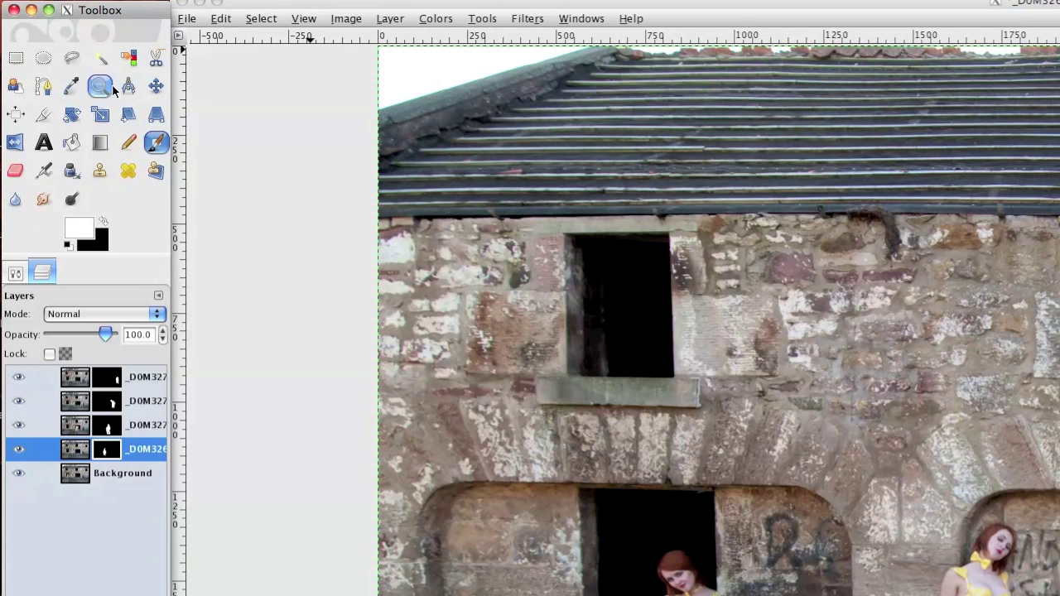
Crop the composite to 3989×2377, trimming away the roof and outer margins
{"action": "left_click", "coordinate": [42, 118]}
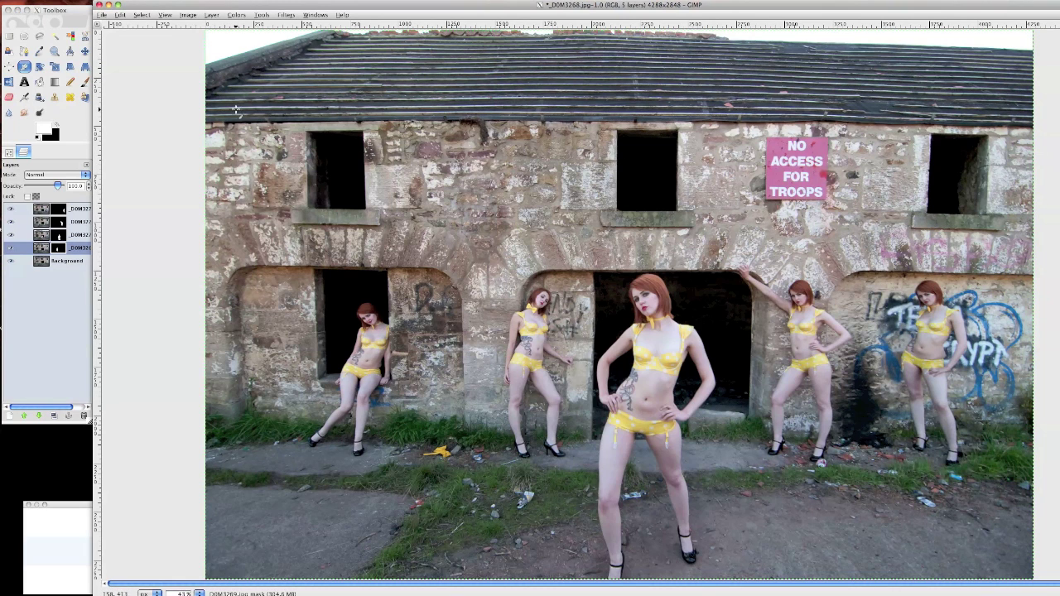
{"action": "left_click_drag", "start_coordinate": [234, 106], "coordinate": [1024, 576]}
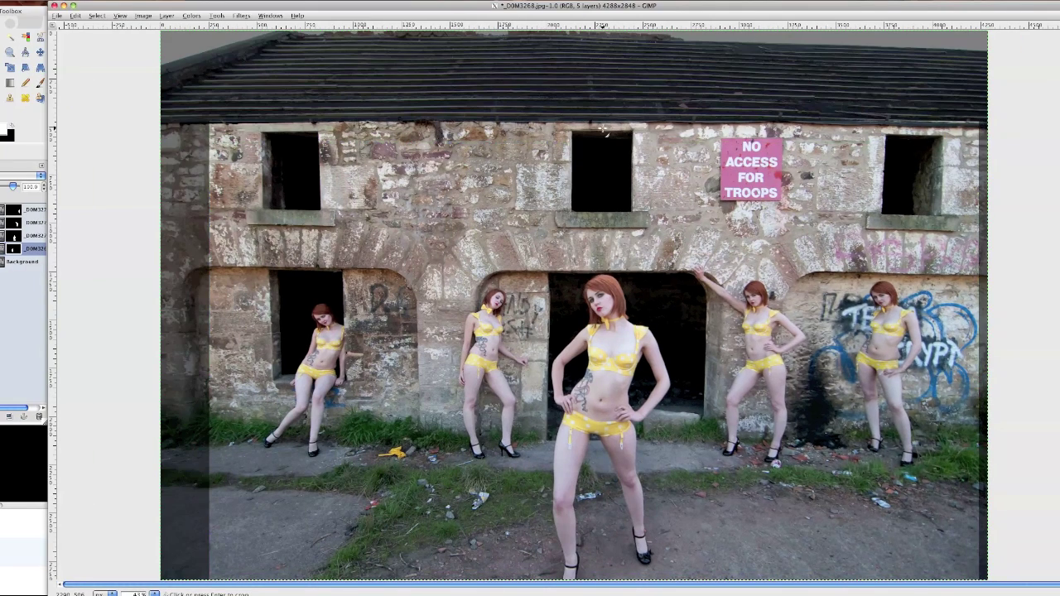
{"action": "key", "text": "Return"}
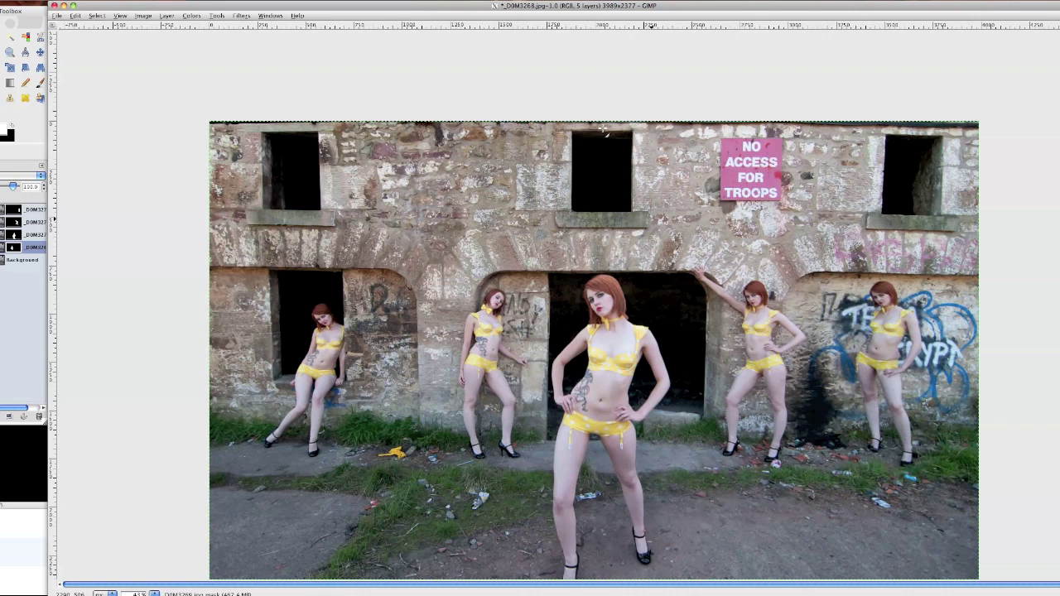
Fit the whole cropped image in the window
{"action": "left_click", "coordinate": [118, 16]}
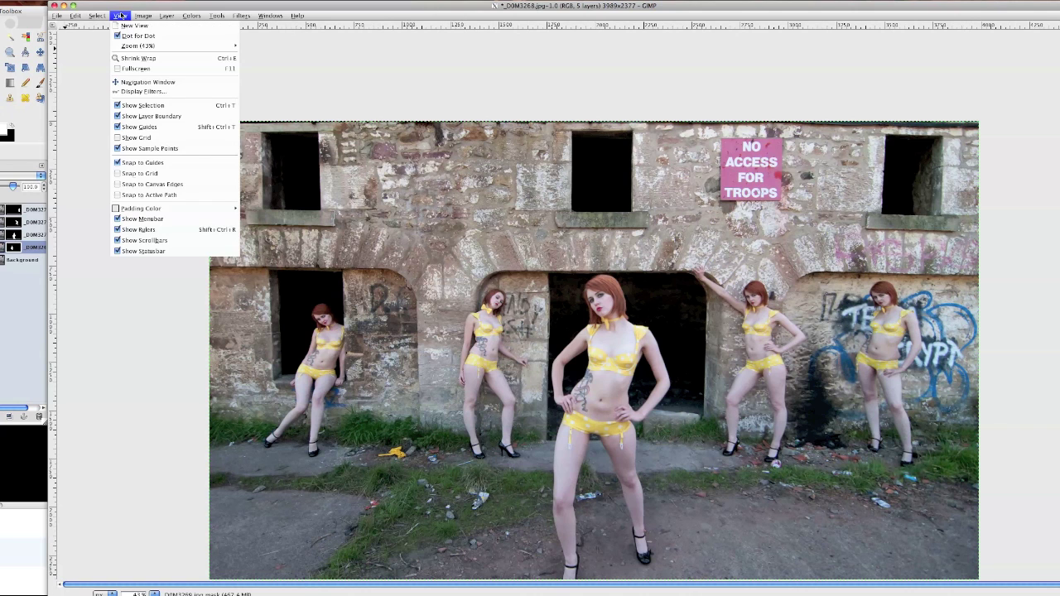
{"action": "mouse_move", "coordinate": [174, 46]}
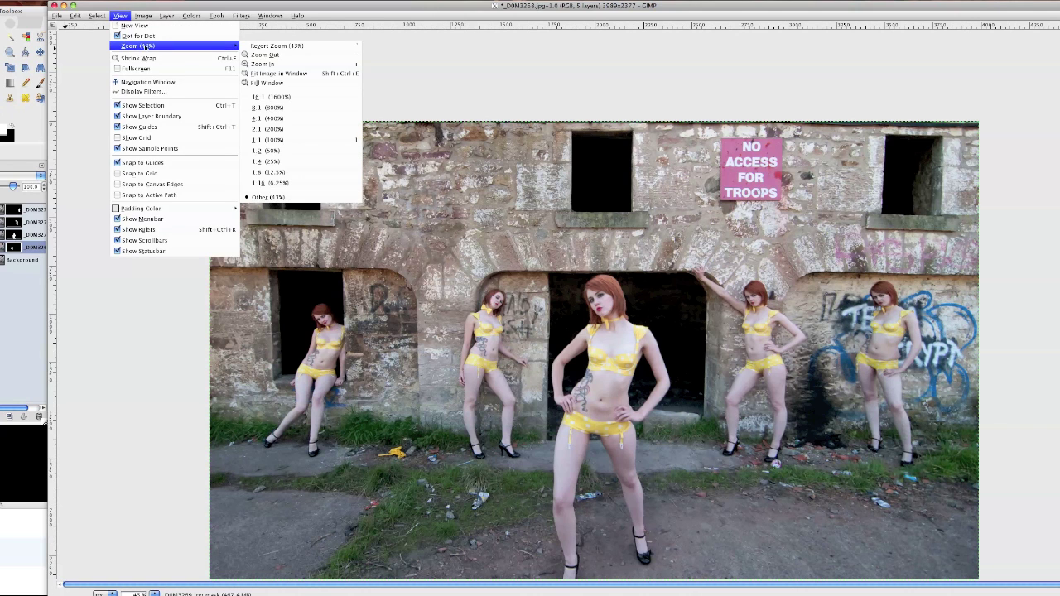
{"action": "left_click", "coordinate": [262, 74]}
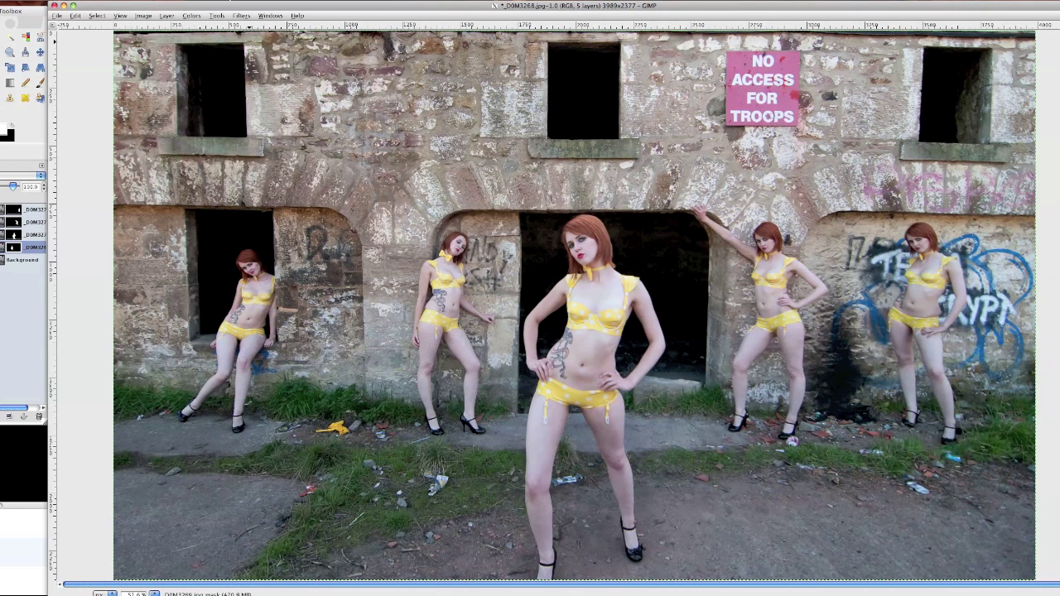
{"action": "left_click", "coordinate": [217, 16]}
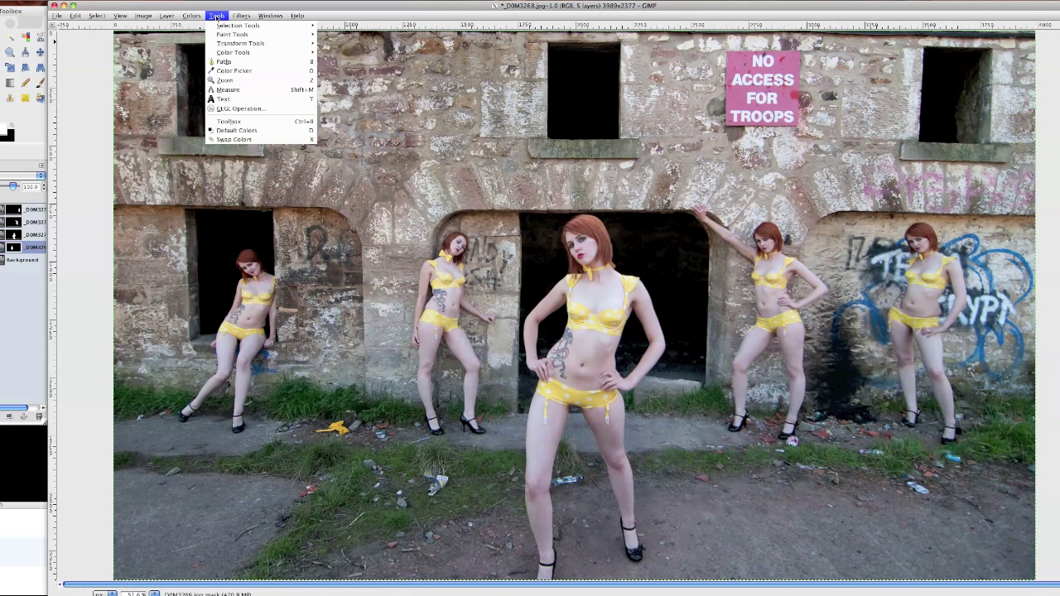
{"action": "left_click", "coordinate": [203, 78]}
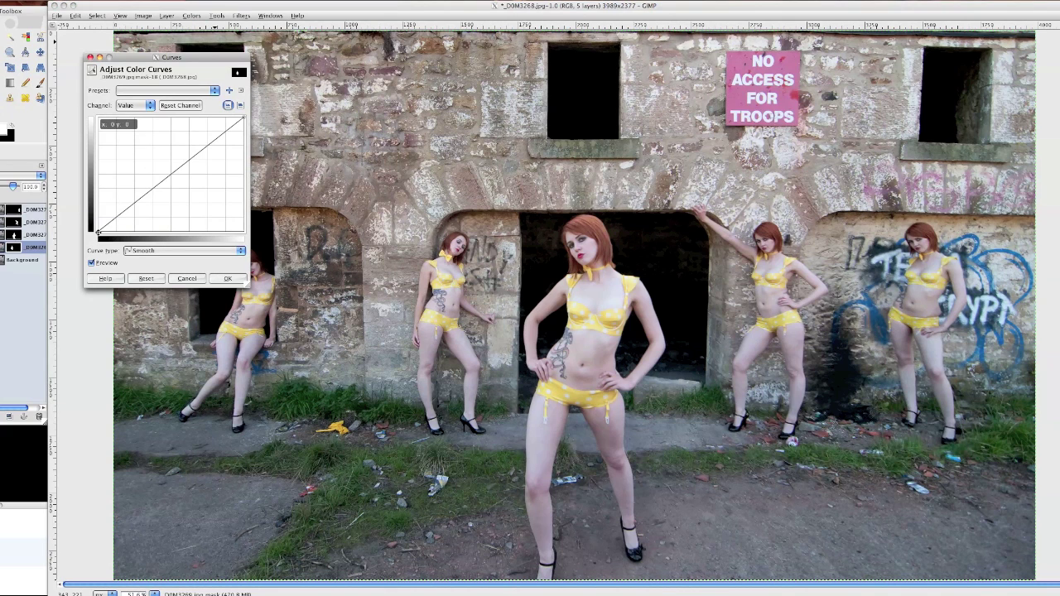
{"action": "mouse_move", "coordinate": [99, 231]}
{"action": "left_mouse_down"}
{"action": "mouse_move", "coordinate": [91, 136]}
{"action": "mouse_move", "coordinate": [100, 123]}
{"action": "mouse_move", "coordinate": [102, 230]}
{"action": "left_mouse_up"}
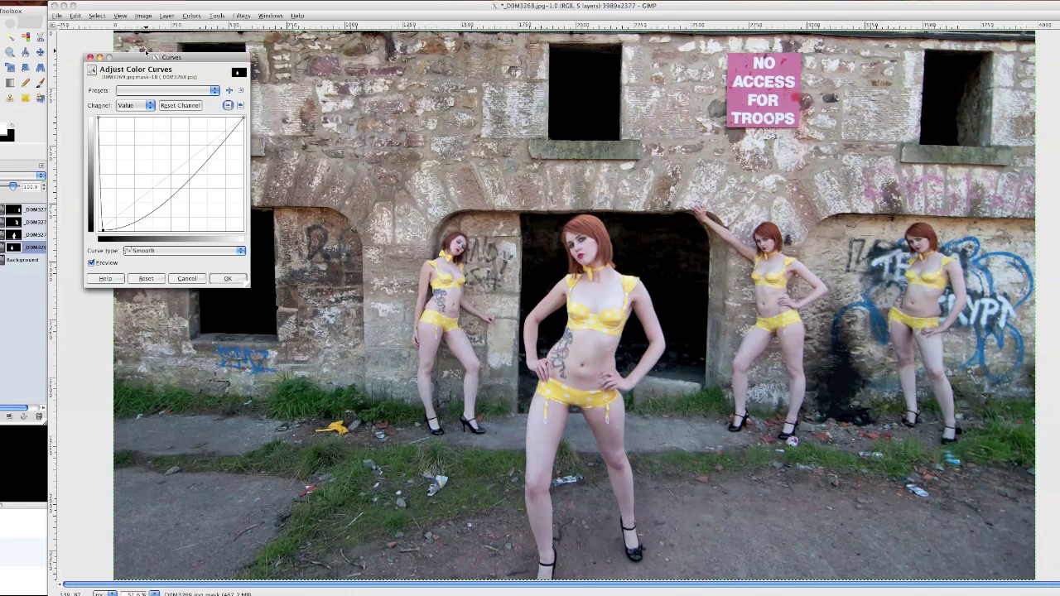
{"action": "mouse_move", "coordinate": [145, 52]}
{"action": "left_mouse_down"}
{"action": "mouse_move", "coordinate": [535, 29]}
{"action": "mouse_move", "coordinate": [139, 67]}
{"action": "left_mouse_up"}
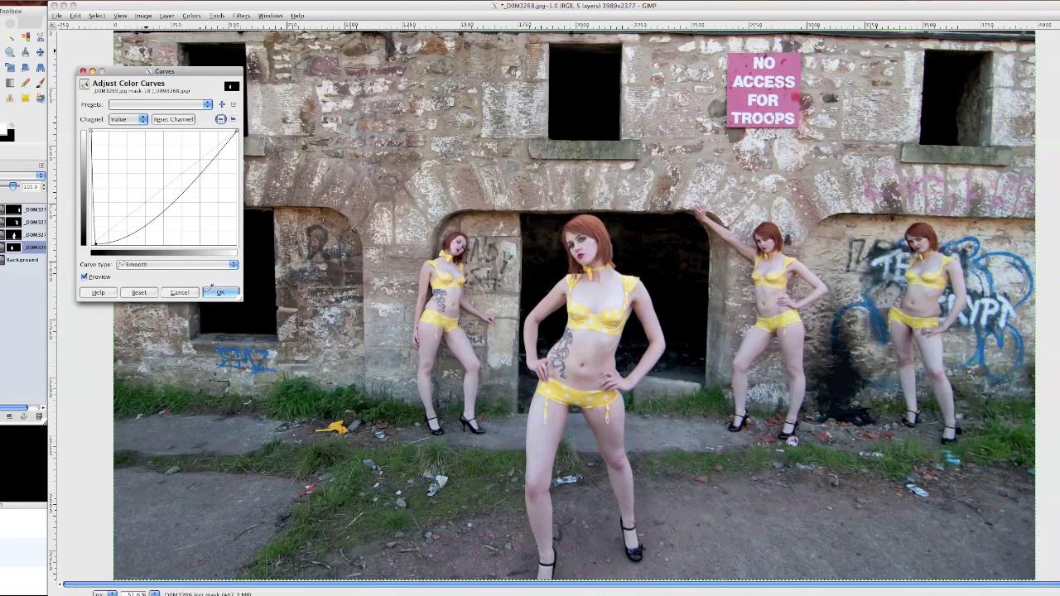
{"action": "left_click", "coordinate": [179, 292]}
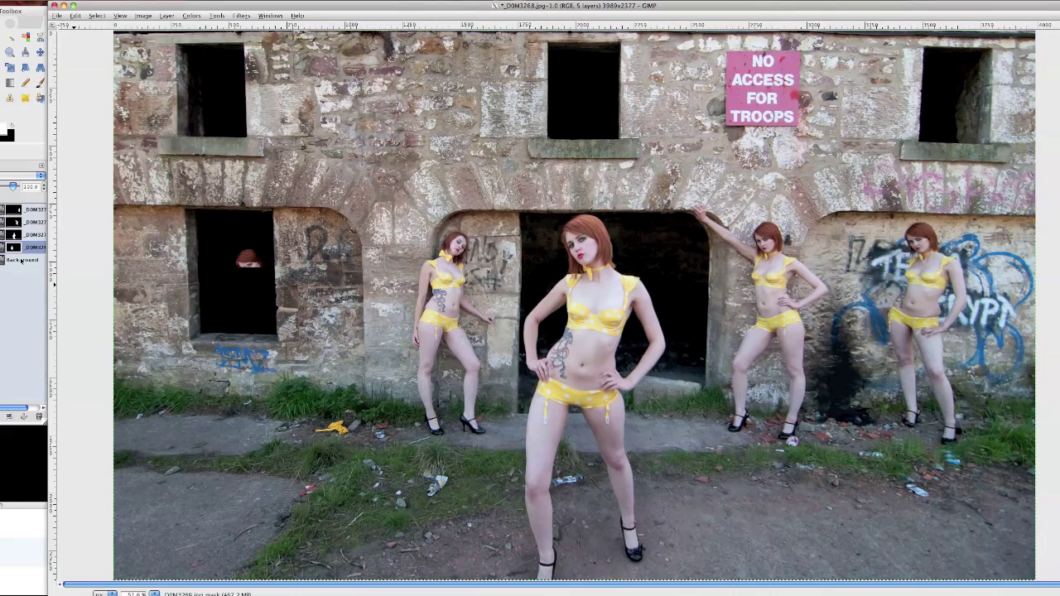
Flatten the five layers into one and save the result as klarisa x5.jpg
{"action": "right_click", "coordinate": [21, 261]}
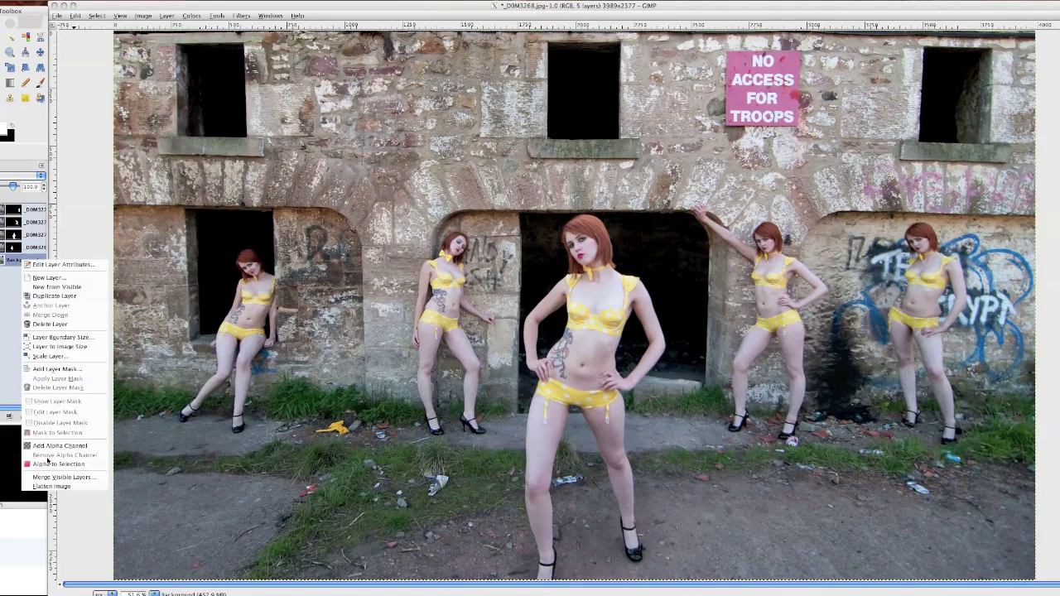
{"action": "left_click", "coordinate": [52, 486]}
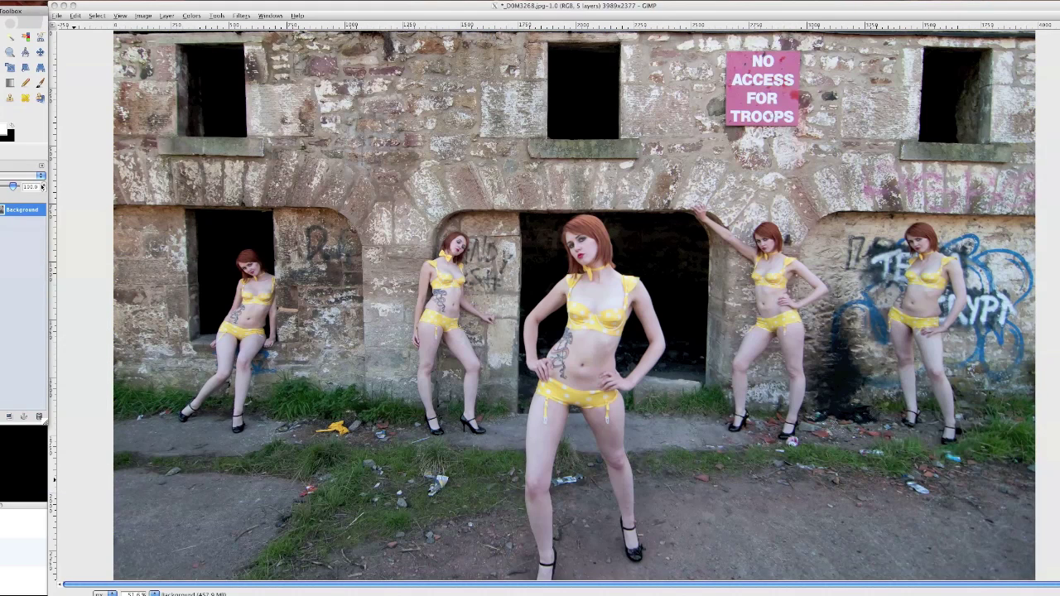
{"action": "left_click", "coordinate": [57, 16]}
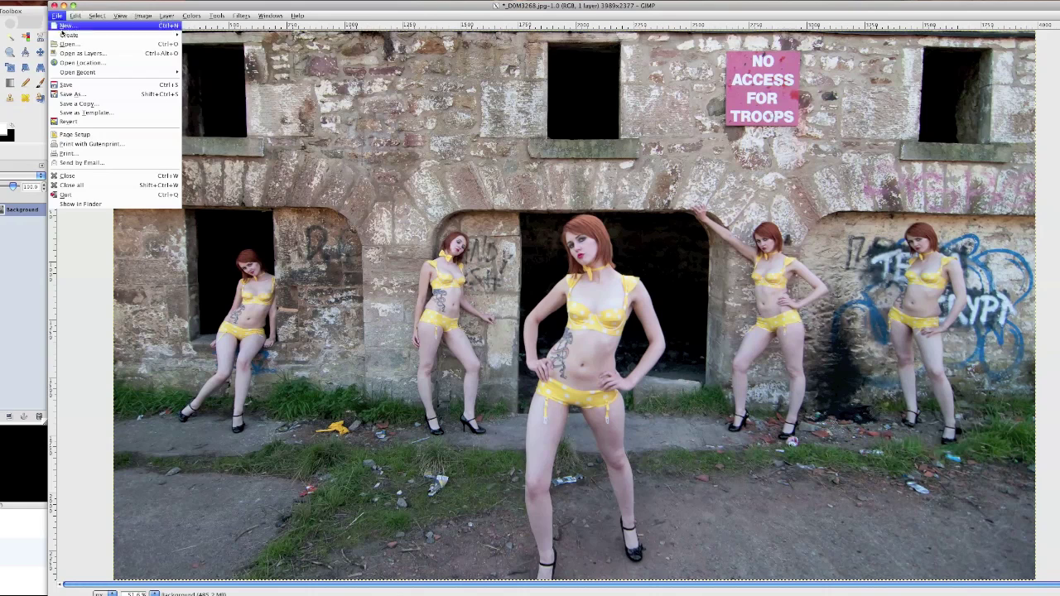
{"action": "left_click", "coordinate": [73, 94]}
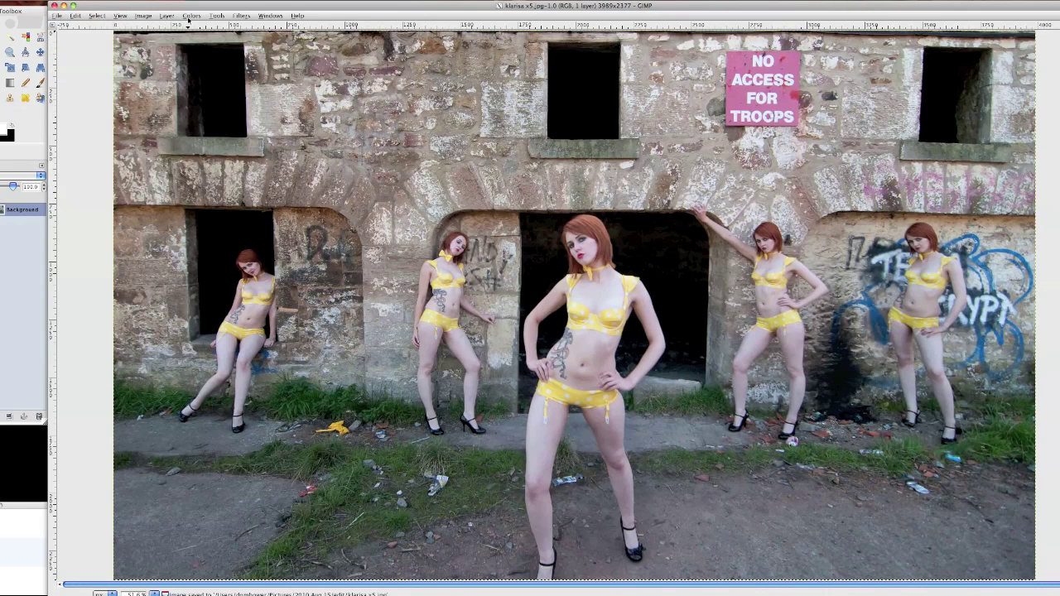
{"action": "left_click", "coordinate": [190, 16]}
{"action": "left_click", "coordinate": [190, 83]}
Shape an S-curve in the Value channel: lift the black point, deepen shadows, brighten highlights
{"action": "mouse_move", "coordinate": [92, 245]}
{"action": "left_mouse_down"}
{"action": "mouse_move", "coordinate": [93, 135]}
{"action": "mouse_move", "coordinate": [97, 242]}
{"action": "left_mouse_up"}
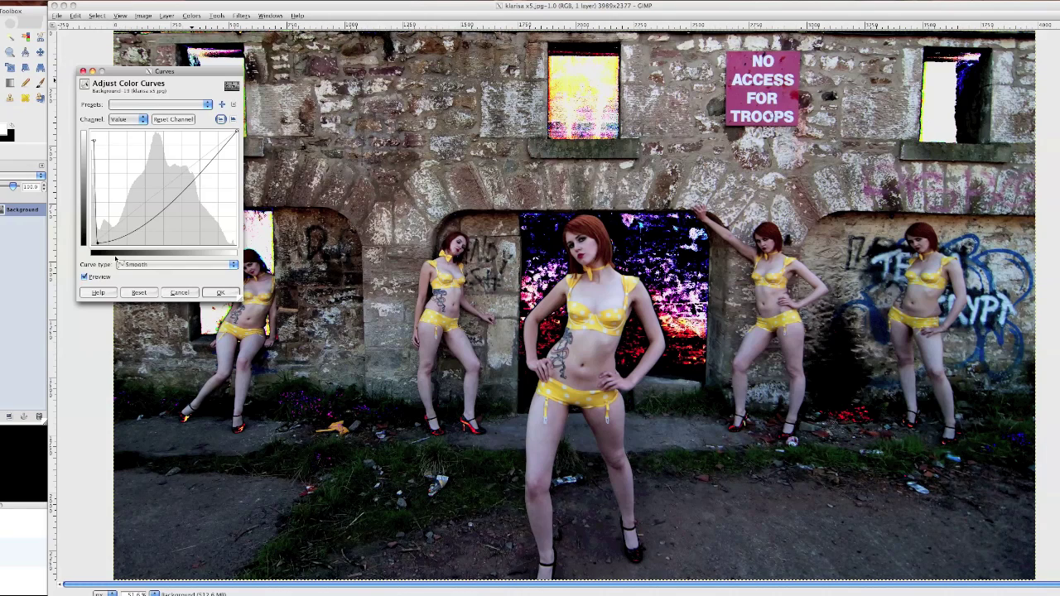
{"action": "left_click_drag", "start_coordinate": [184, 74], "coordinate": [48, 24]}
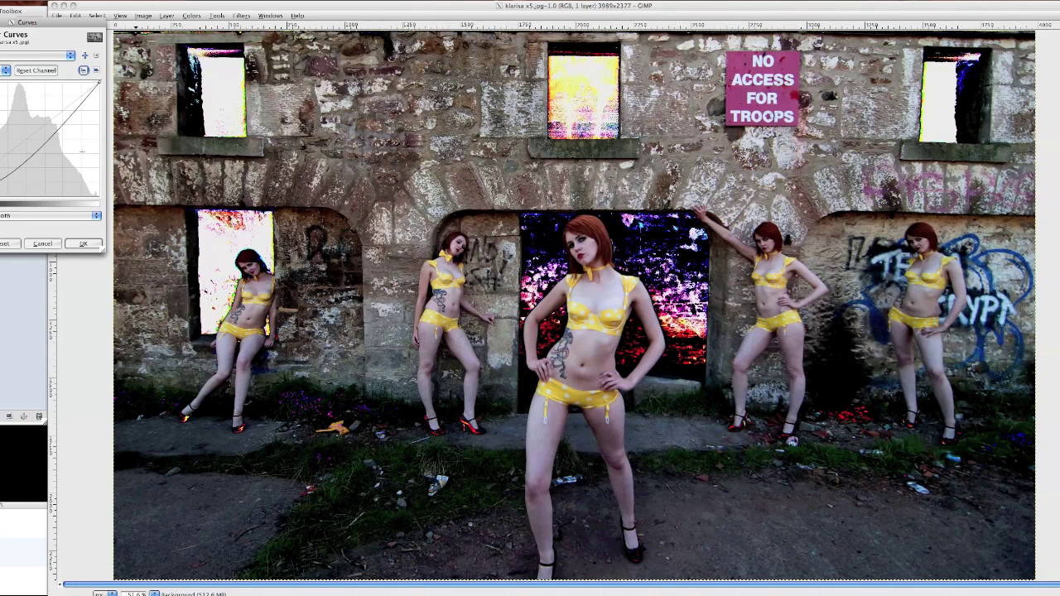
{"action": "left_click_drag", "start_coordinate": [48, 24], "coordinate": [89, 14]}
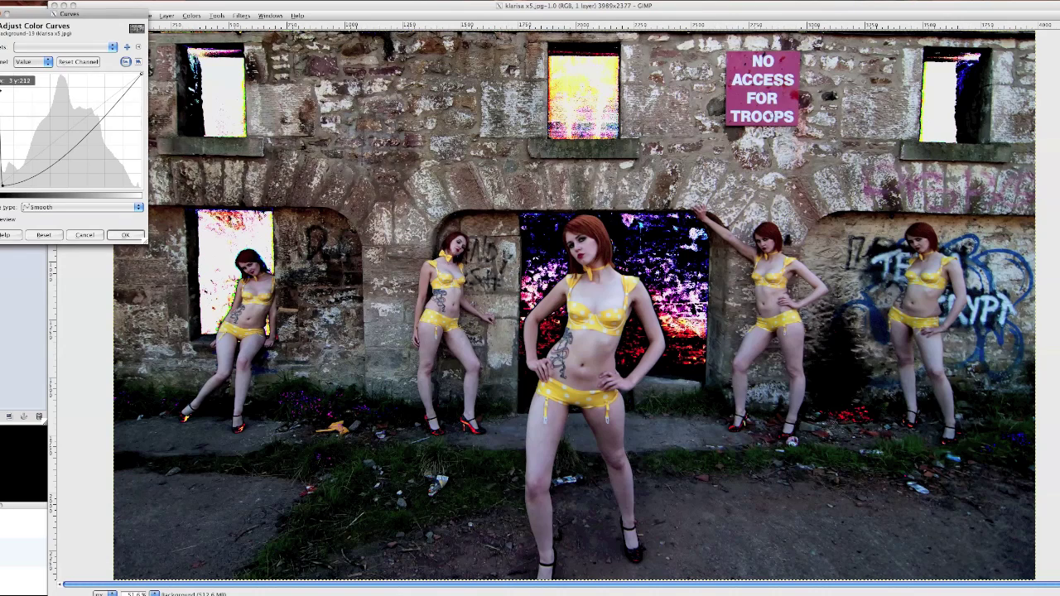
{"action": "left_click_drag", "start_coordinate": [2, 88], "coordinate": [1, 74]}
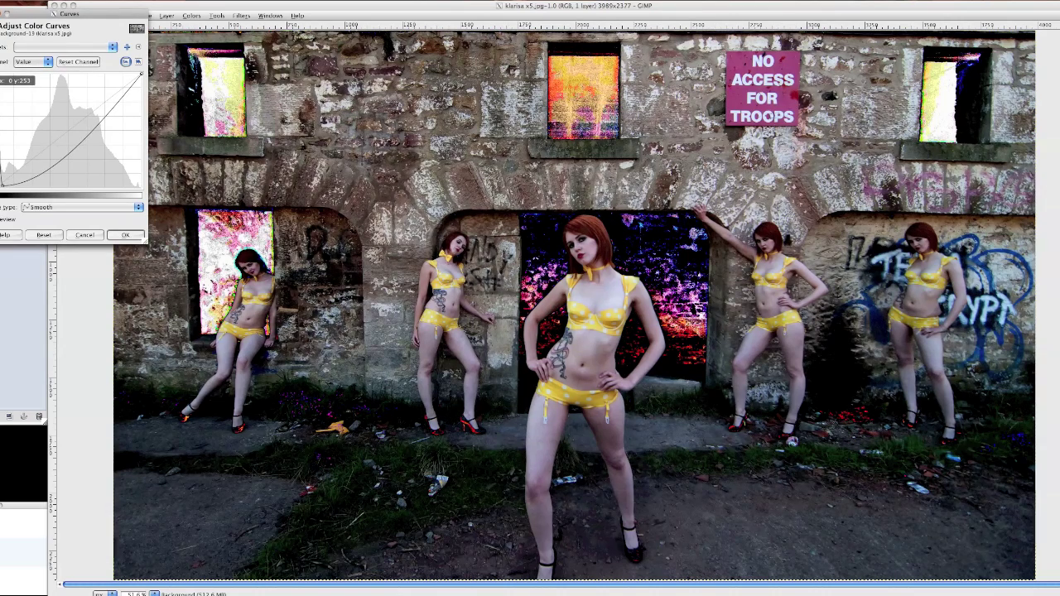
{"action": "left_click_drag", "start_coordinate": [2, 187], "coordinate": [6, 184]}
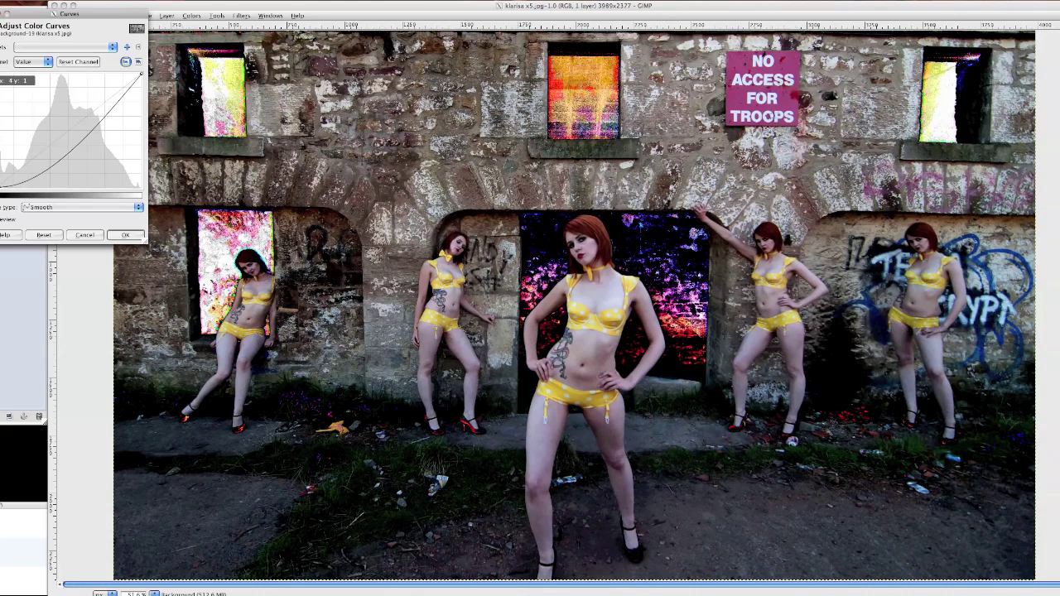
{"action": "left_click", "coordinate": [124, 237]}
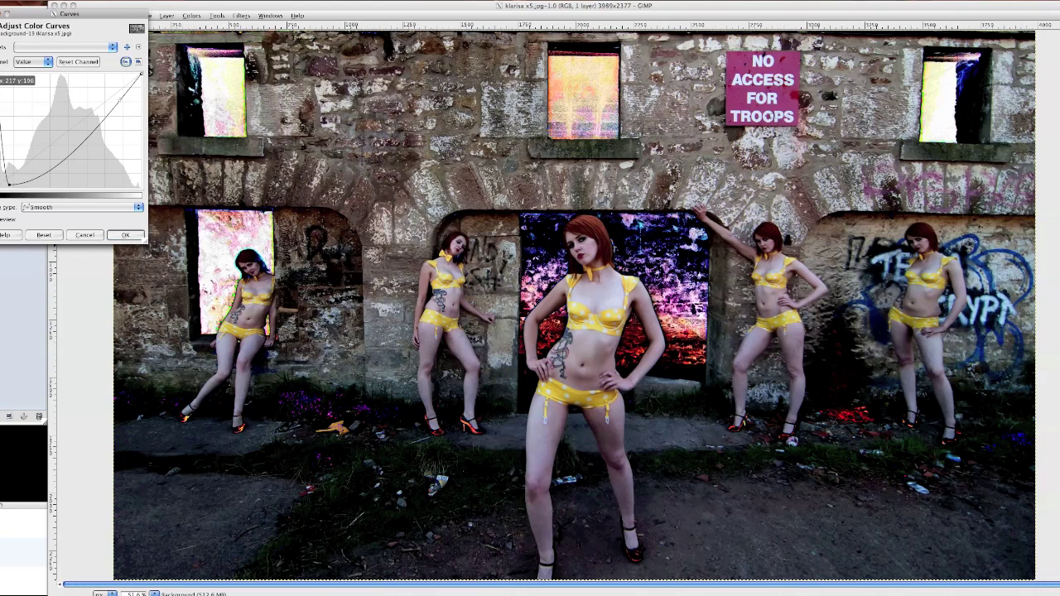
{"action": "left_click", "coordinate": [115, 98]}
{"action": "left_click_drag", "start_coordinate": [115, 98], "coordinate": [113, 91]}
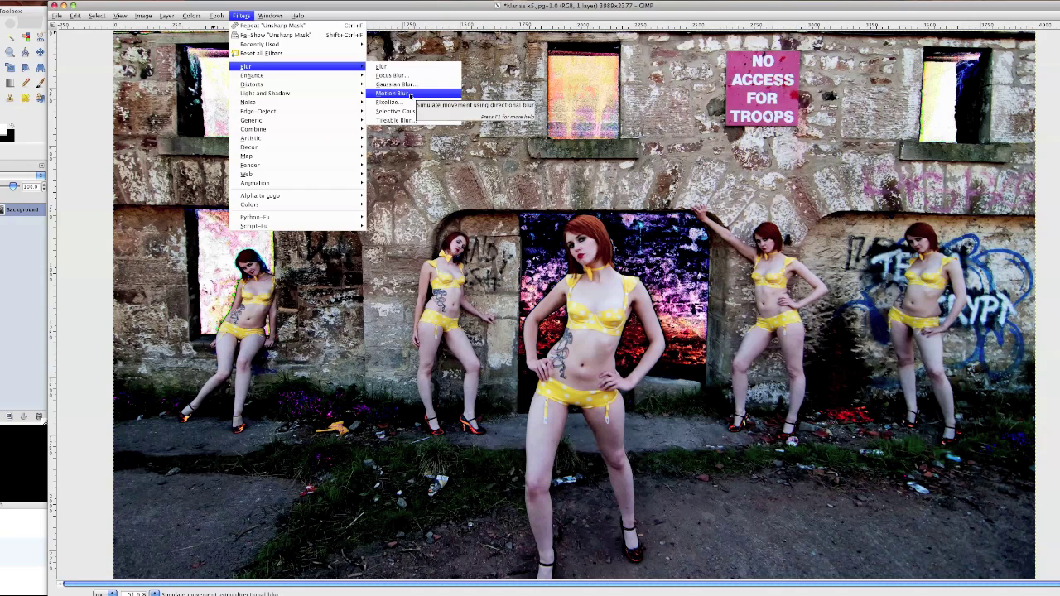
Set Motion Blur to a long length around 79 with a slightly tilted angle
{"action": "left_click", "coordinate": [410, 96]}
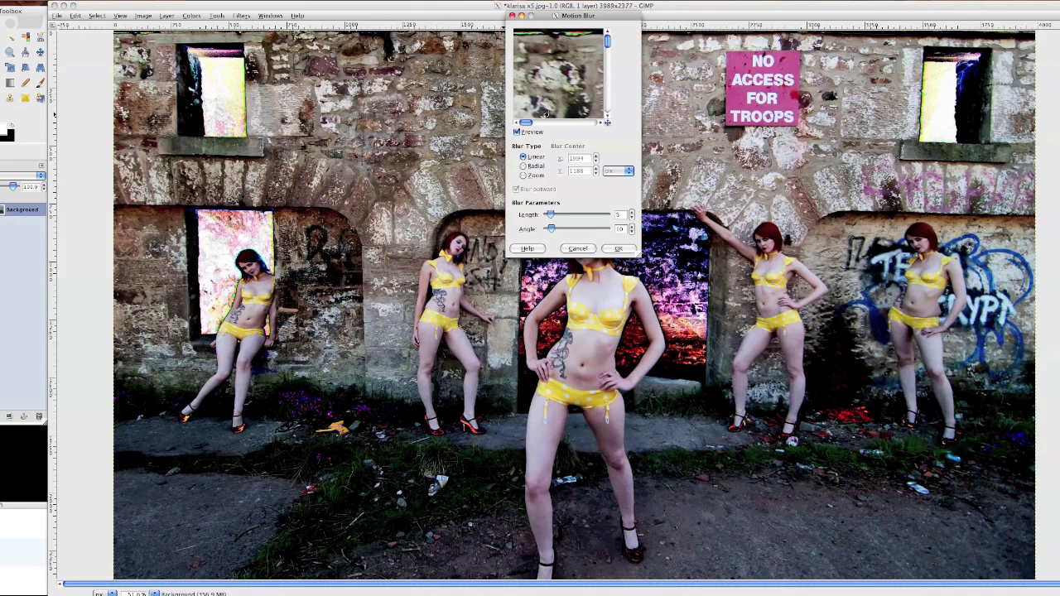
{"action": "left_click_drag", "start_coordinate": [526, 124], "coordinate": [540, 123]}
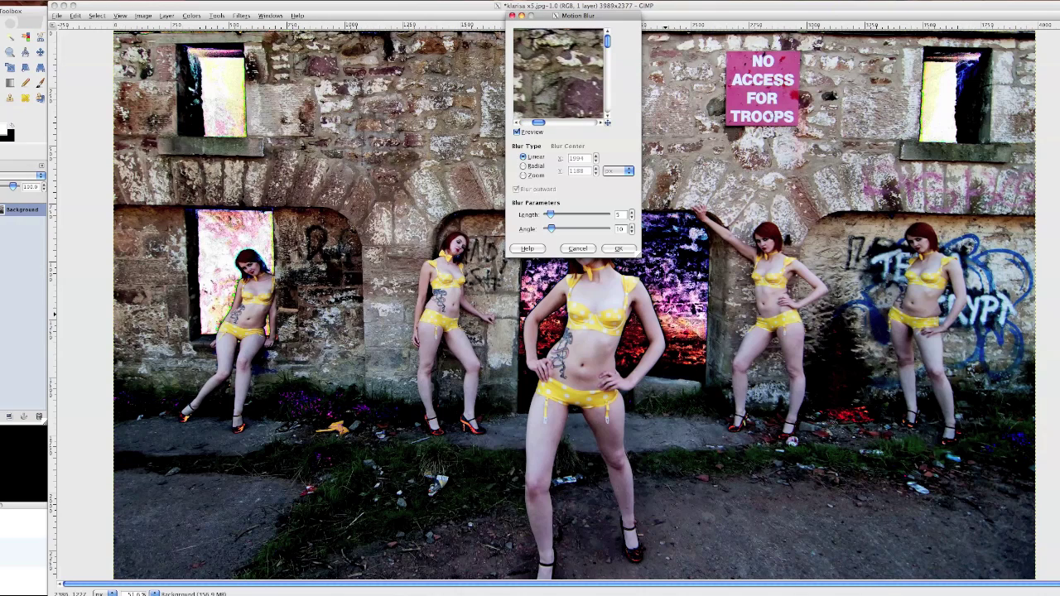
{"action": "left_click_drag", "start_coordinate": [640, 258], "coordinate": [1040, 493]}
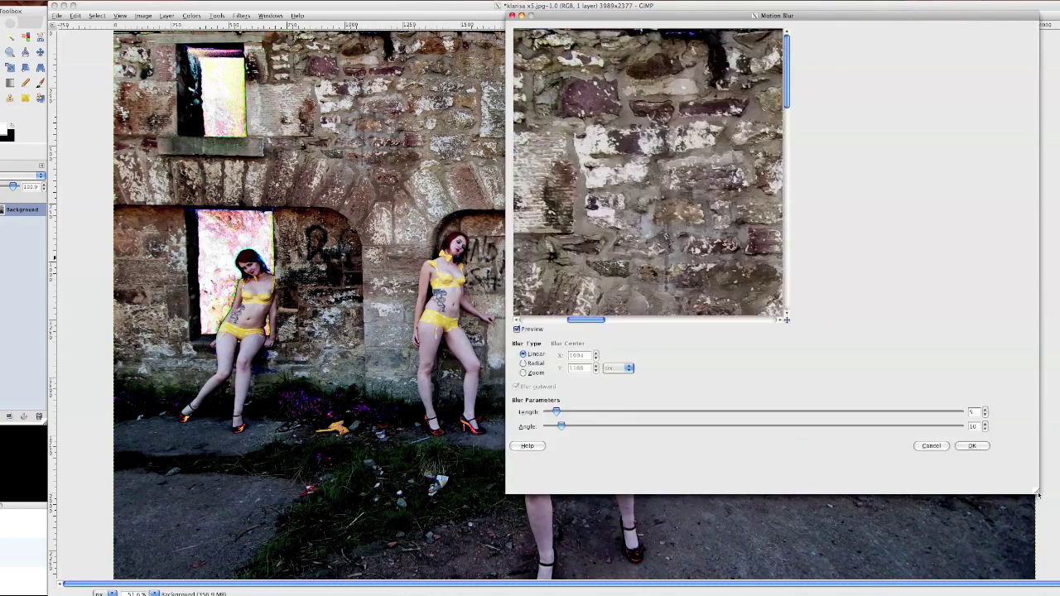
{"action": "left_click_drag", "start_coordinate": [827, 121], "coordinate": [824, 228]}
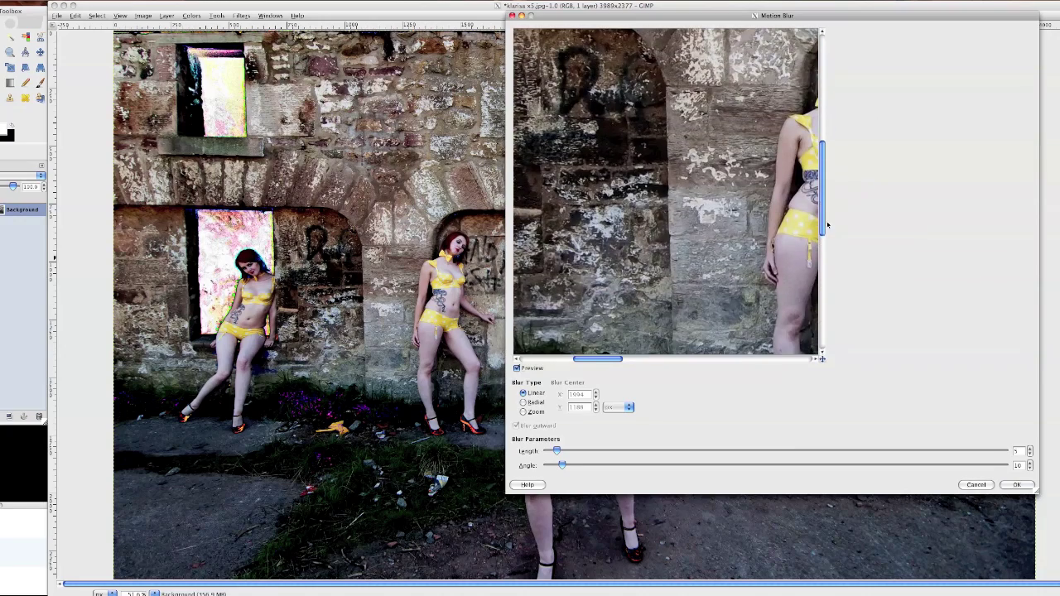
{"action": "left_click_drag", "start_coordinate": [619, 358], "coordinate": [631, 363]}
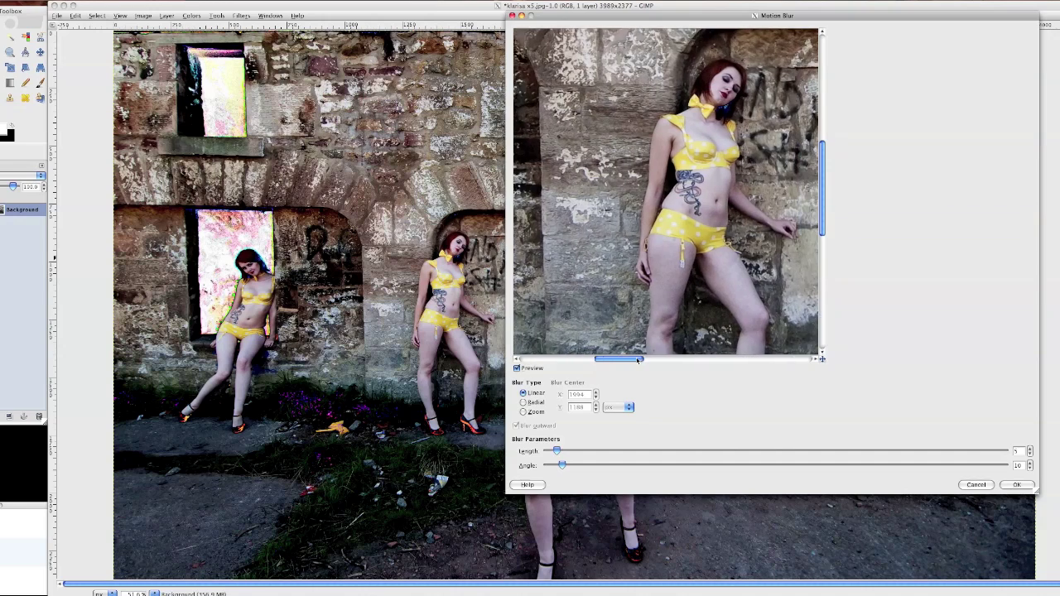
{"action": "left_click", "coordinate": [607, 450]}
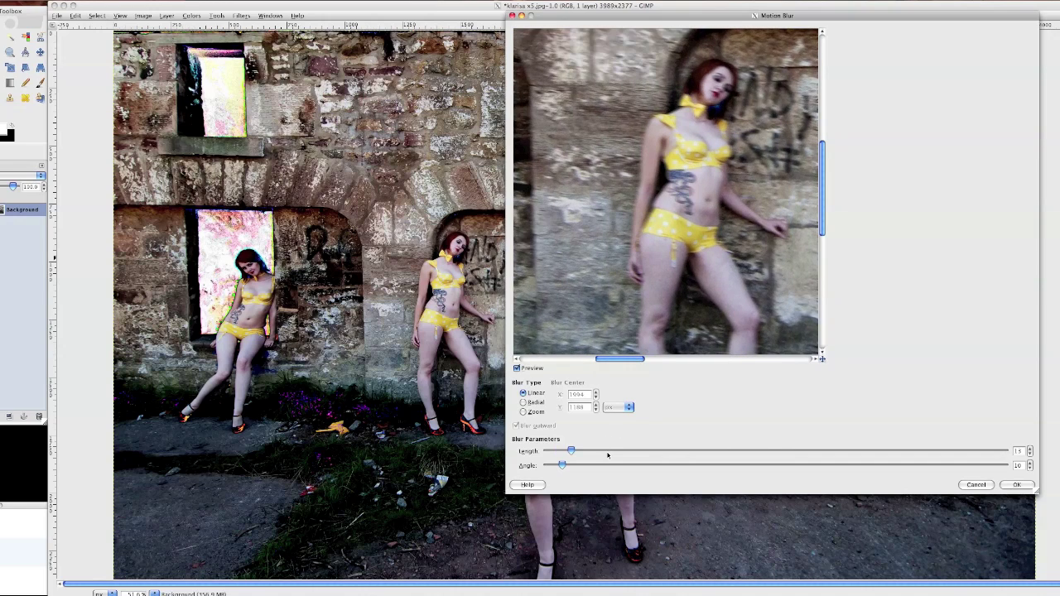
{"action": "left_click", "coordinate": [684, 450]}
{"action": "left_click", "coordinate": [761, 450]}
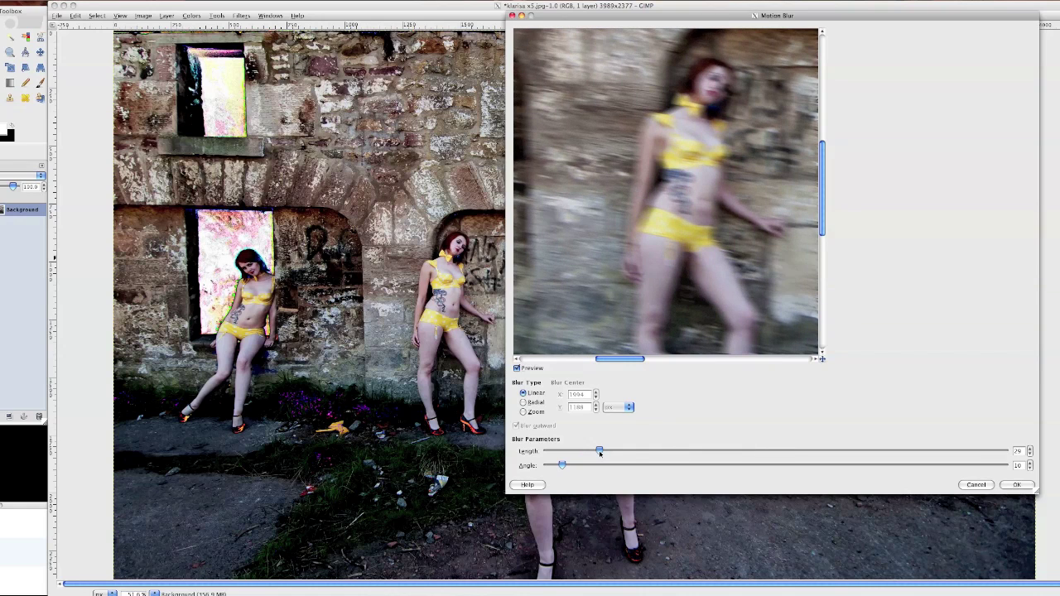
{"action": "left_click_drag", "start_coordinate": [599, 452], "coordinate": [687, 451]}
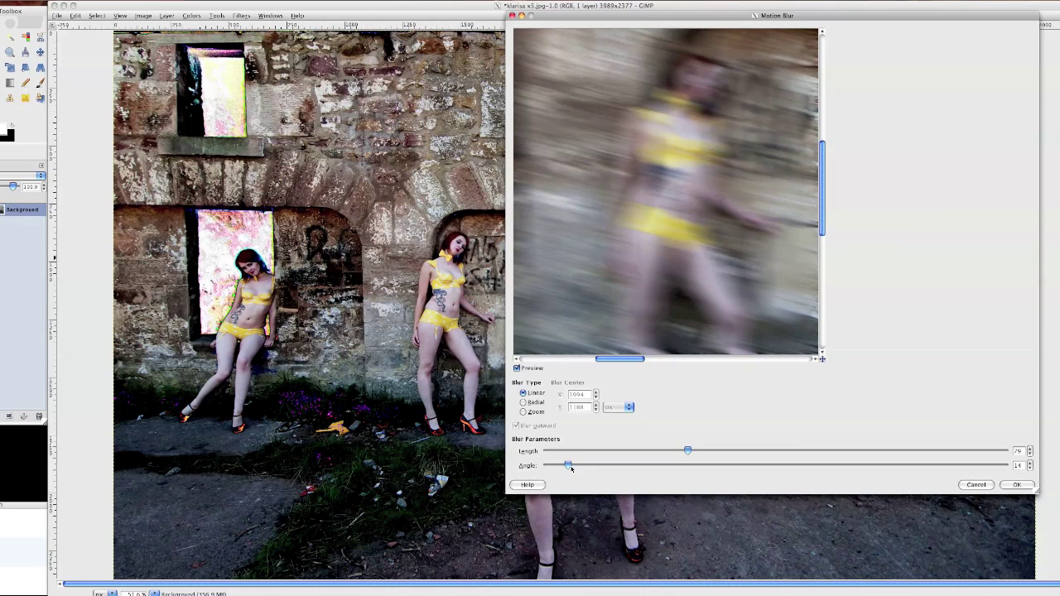
{"action": "left_click_drag", "start_coordinate": [569, 466], "coordinate": [753, 465]}
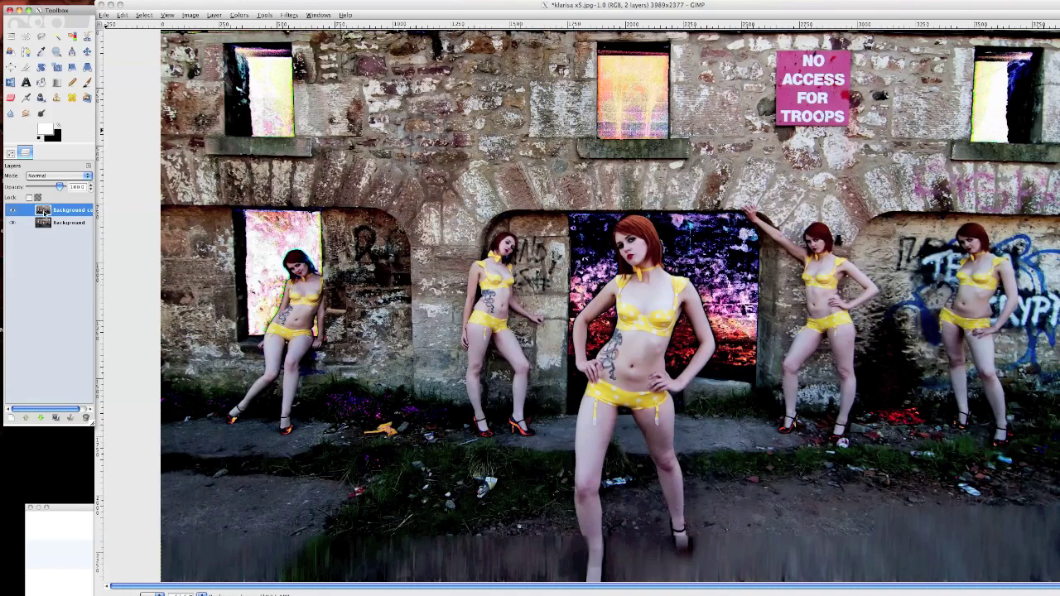
Add a layer mask to the motion-blurred Background copy layer
{"action": "right_click", "coordinate": [47, 212]}
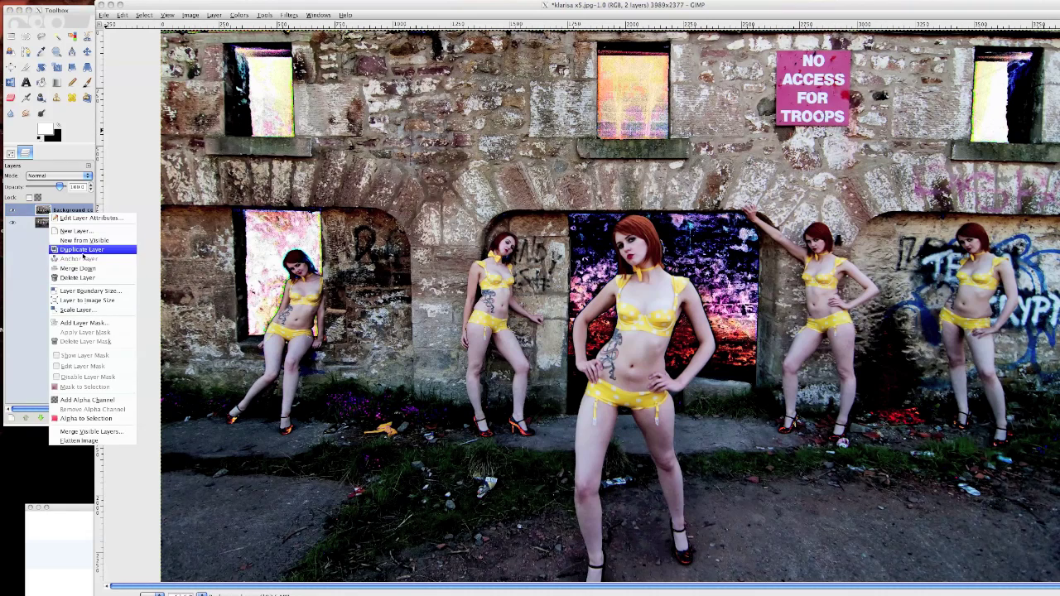
{"action": "left_click", "coordinate": [88, 323]}
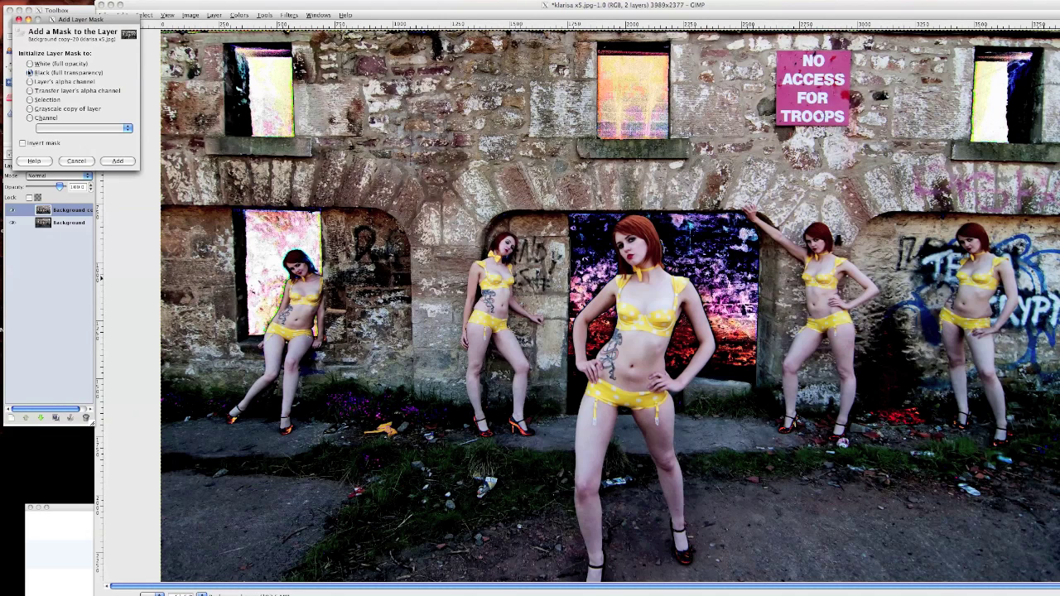
{"action": "left_click", "coordinate": [118, 161]}
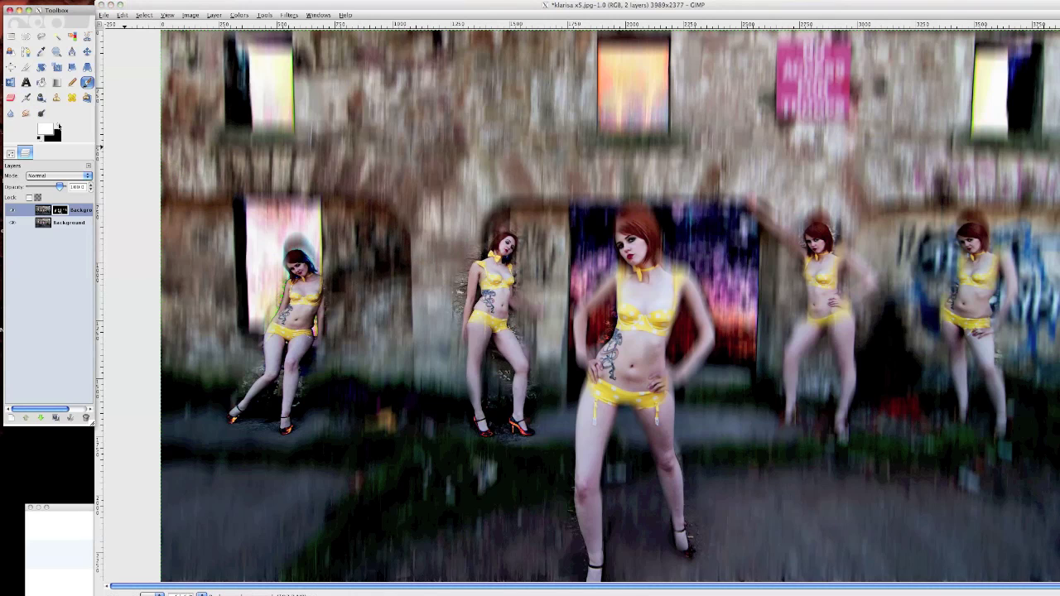
Set black as the foreground colour and use a Paintbrush scaled down to 1.78
{"action": "left_click", "coordinate": [58, 127]}
{"action": "left_click", "coordinate": [10, 153]}
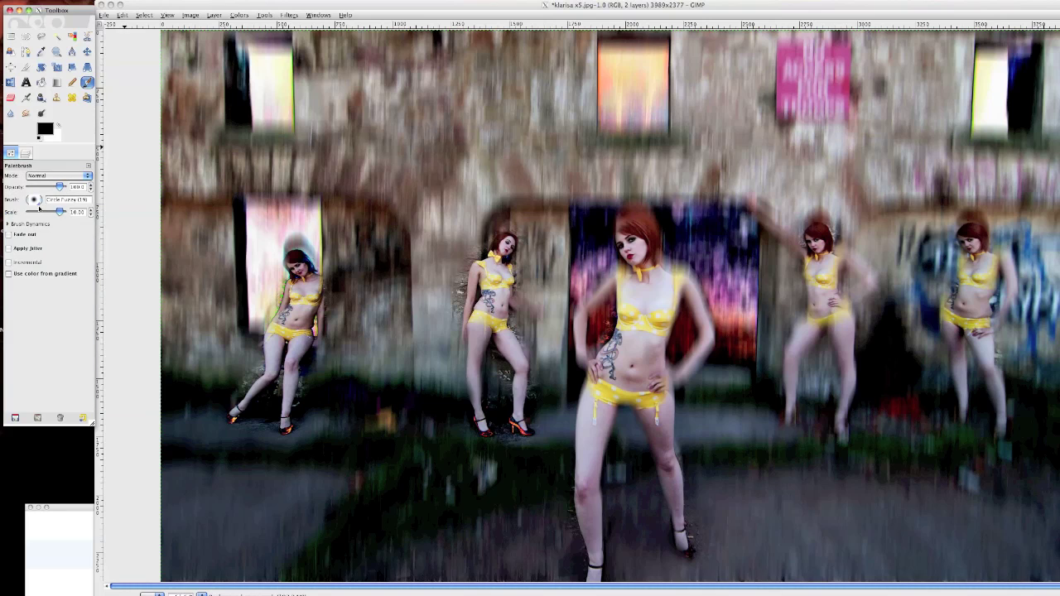
{"action": "left_click_drag", "start_coordinate": [59, 212], "coordinate": [51, 214]}
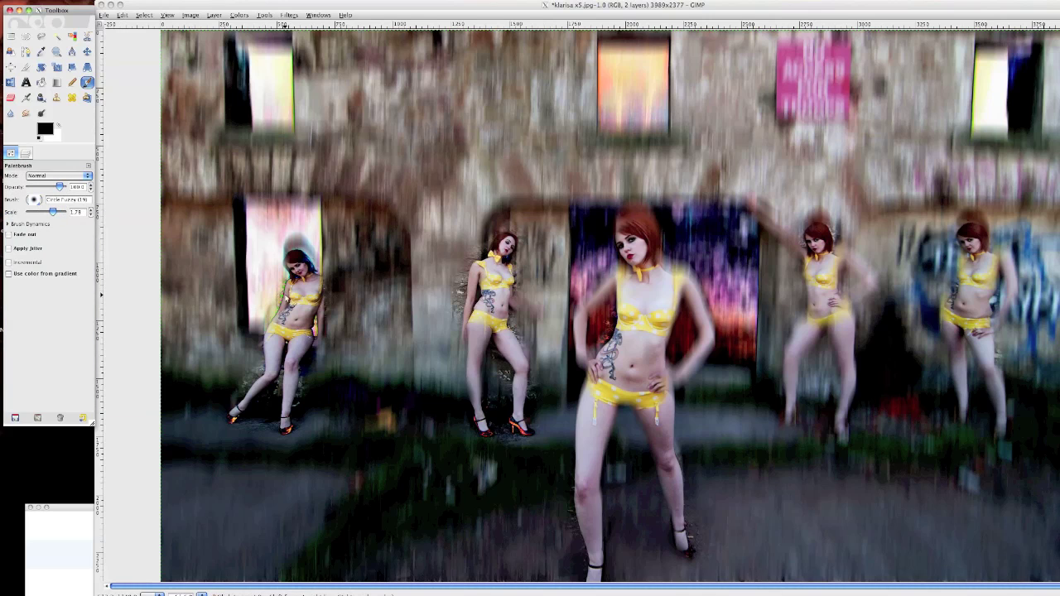